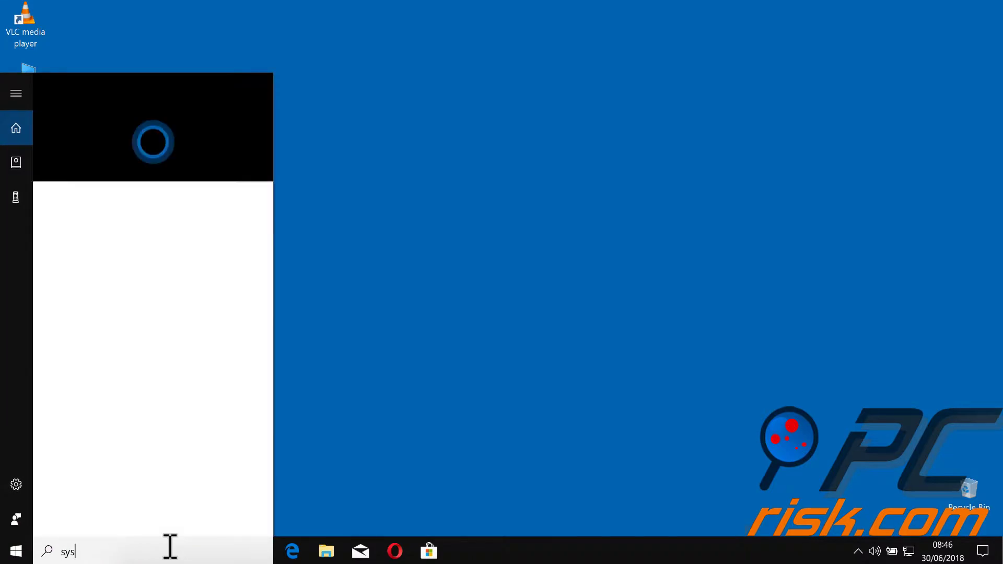
# Step: Open System Configuration, hide all Microsoft services, enable all the remaining services and disable them all again
pyautogui.write('figuration')
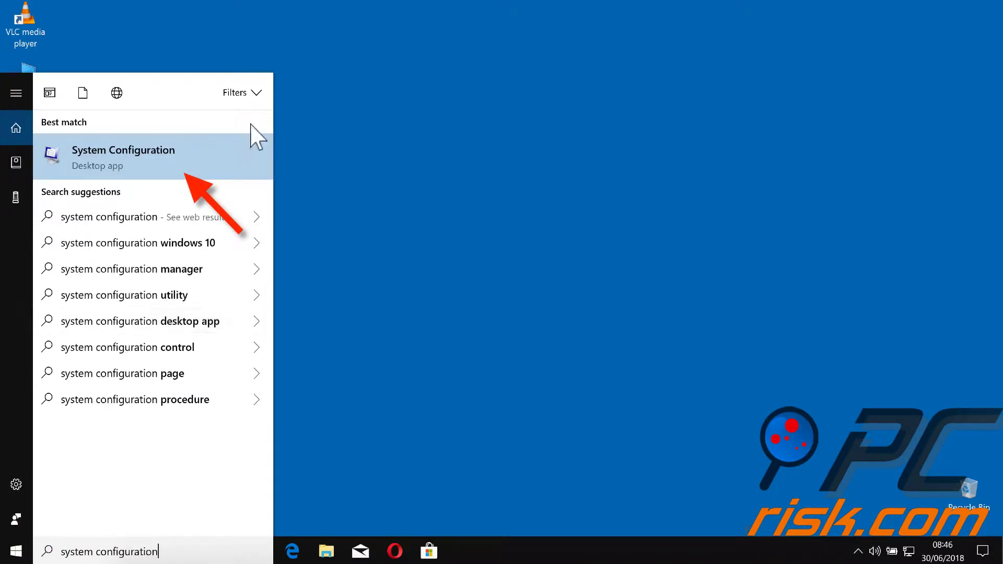
pyautogui.click(212, 162)
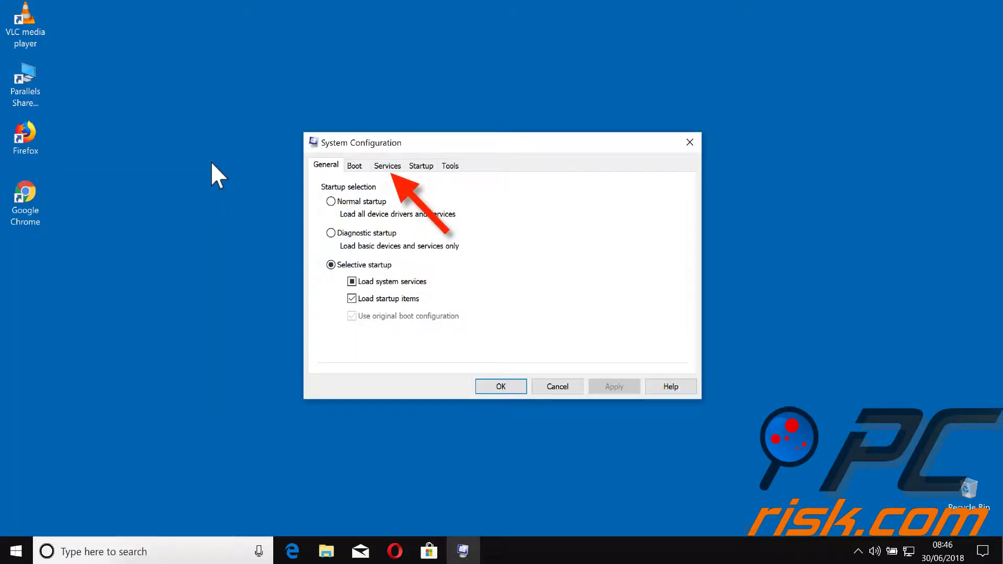
pyautogui.click(388, 166)
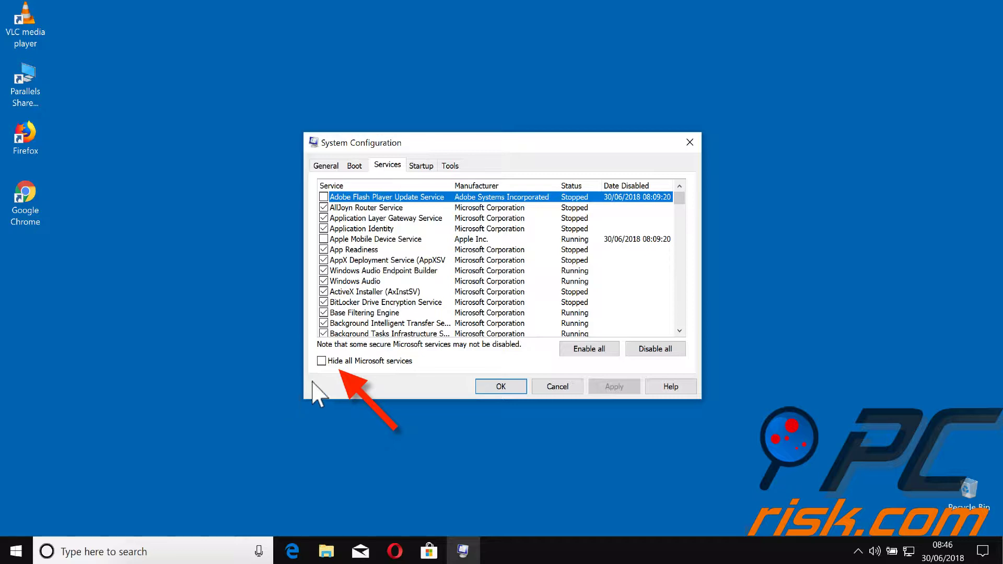
pyautogui.click(322, 361)
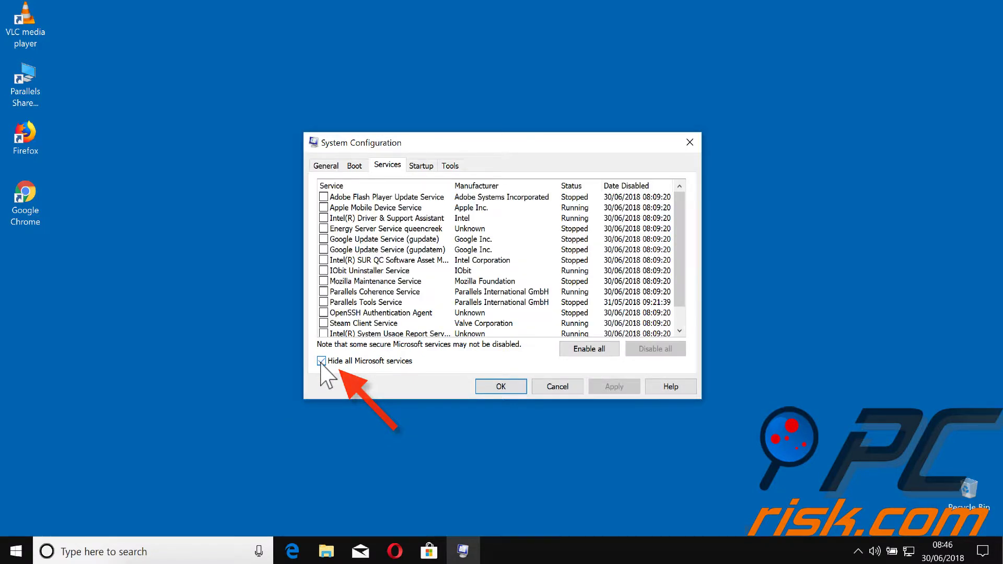
pyautogui.click(590, 349)
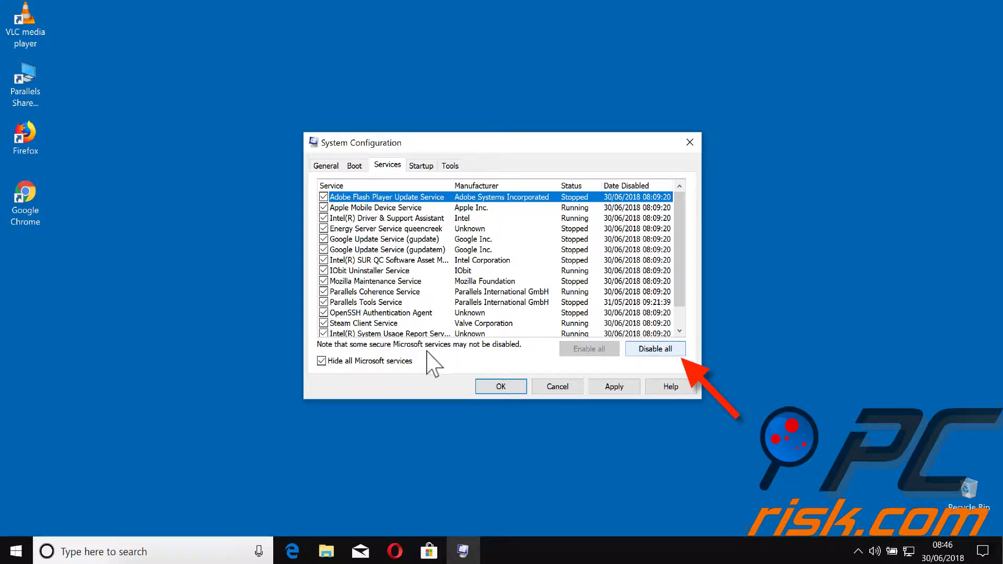
pyautogui.click(653, 349)
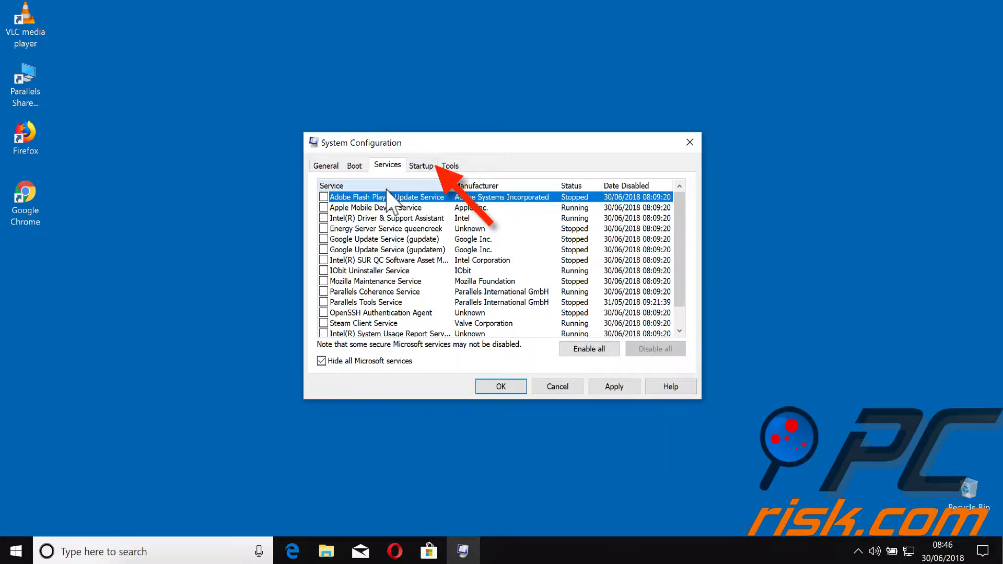
# Step: From System Configuration's startup settings, open Task Manager, enable and disable the µTorrent Web startup item, and close Task Manager
pyautogui.click(423, 166)
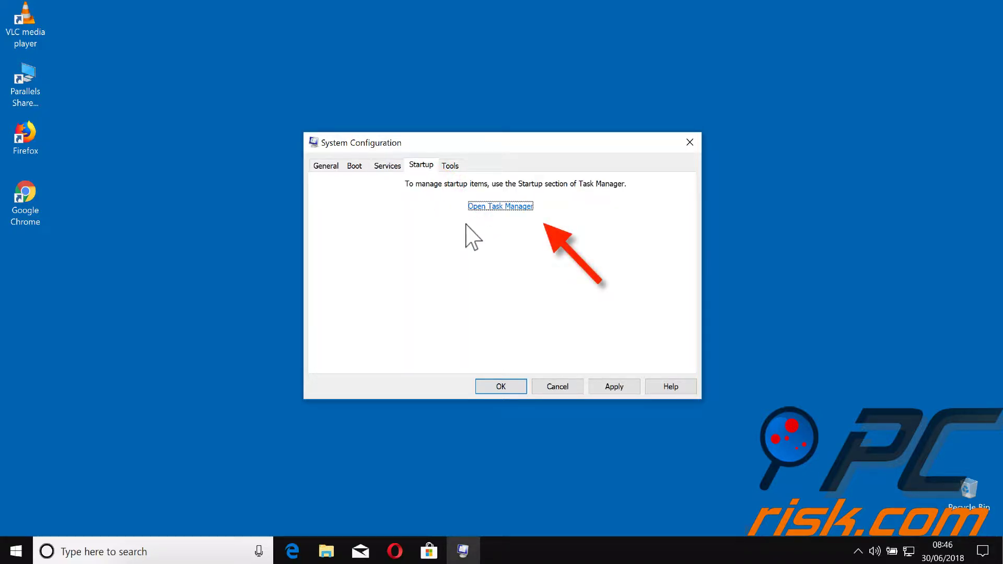
pyautogui.click(514, 207)
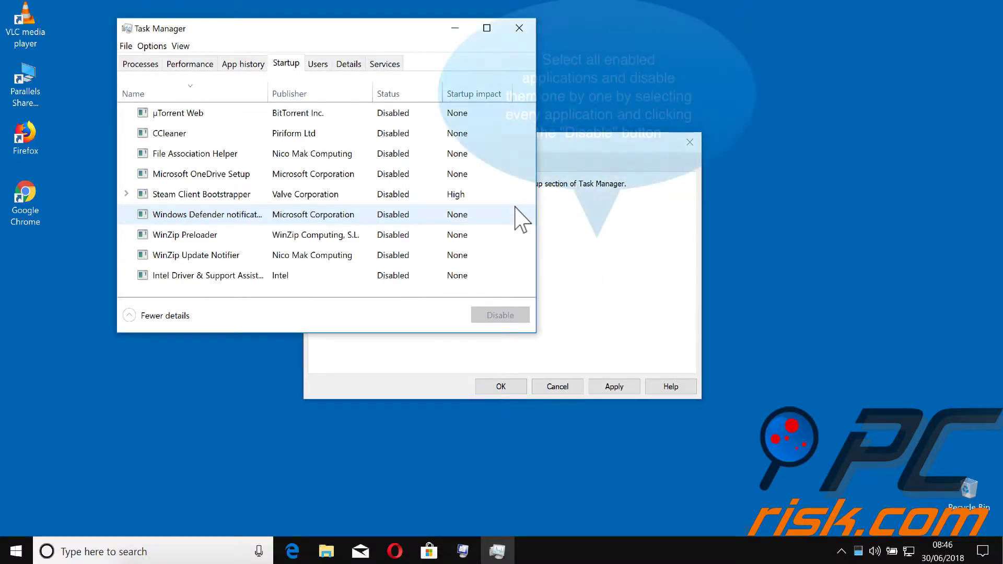
pyautogui.click(393, 115)
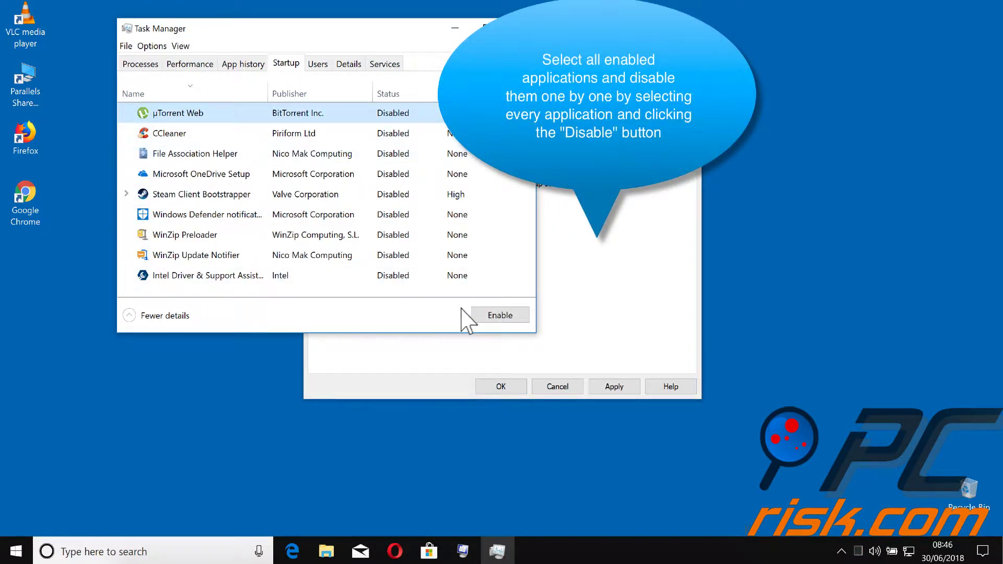
pyautogui.click(482, 316)
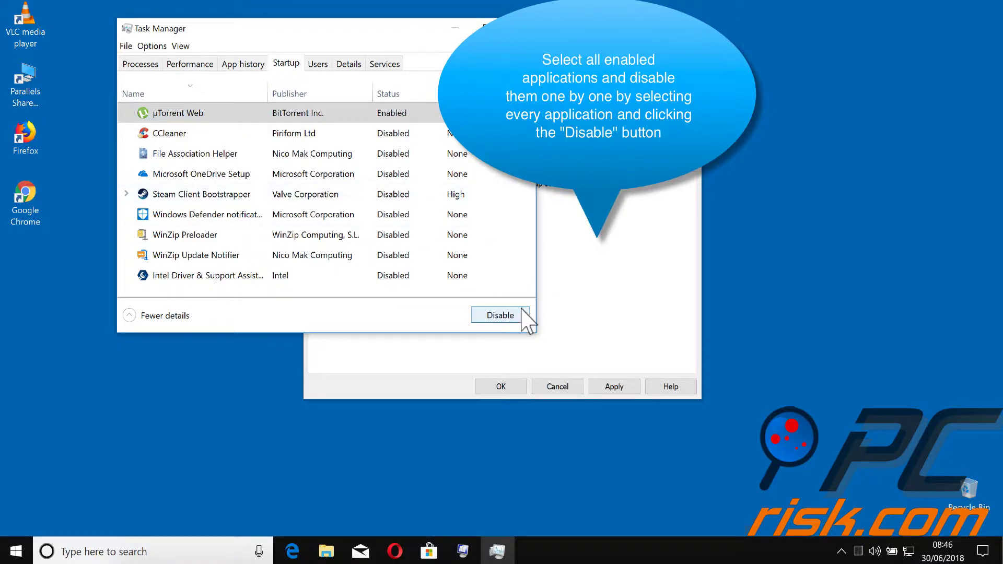
pyautogui.click(501, 317)
pyautogui.click(513, 29)
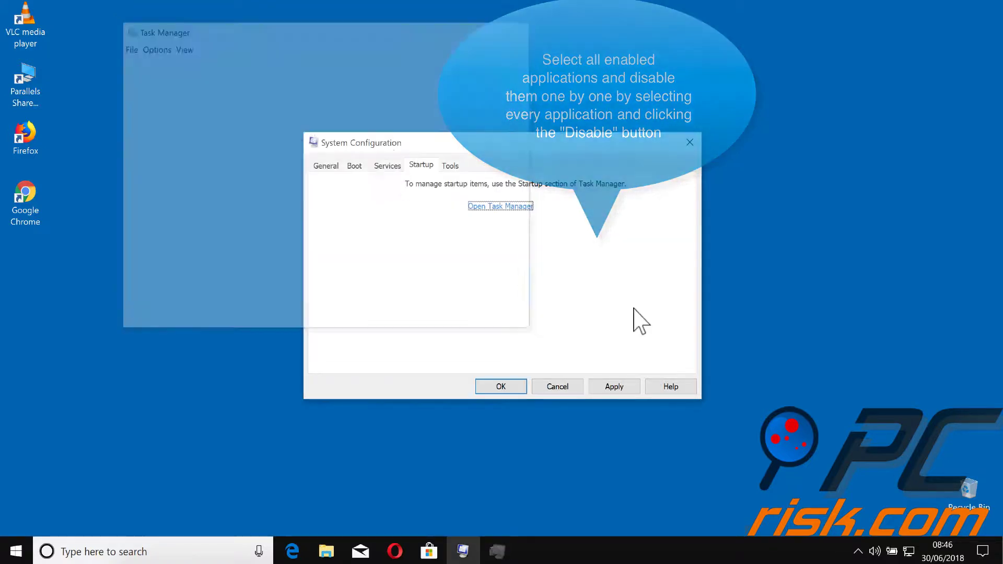
# Step: Apply and confirm the System Configuration changes, and dismiss the restart prompt without restarting
pyautogui.click(615, 387)
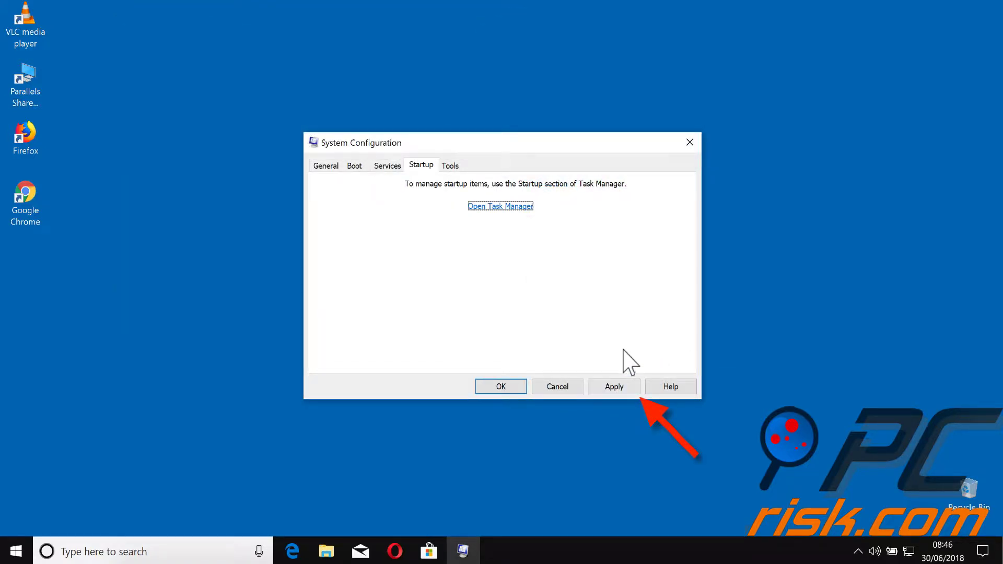
pyautogui.click(500, 387)
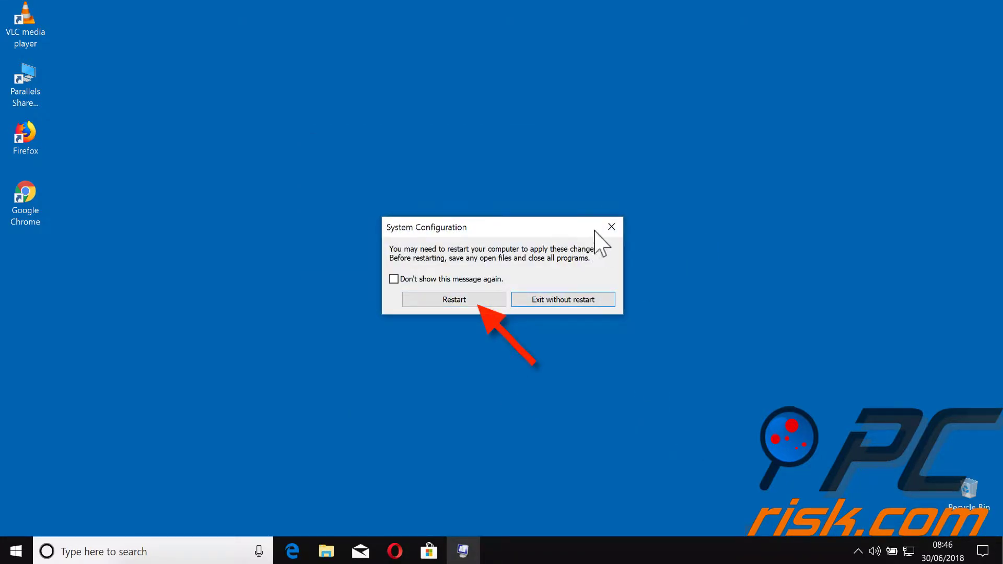
pyautogui.click(611, 227)
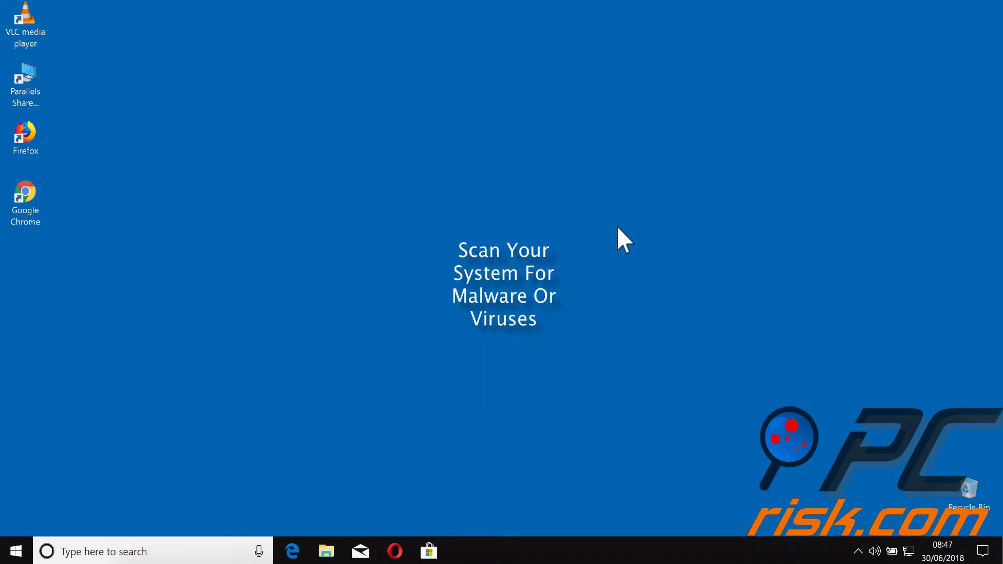
# Step: Search for "virus", view the advanced scan options of Virus & threat protection, and close the security window without scanning
pyautogui.click(152, 552)
pyautogui.write('vir')
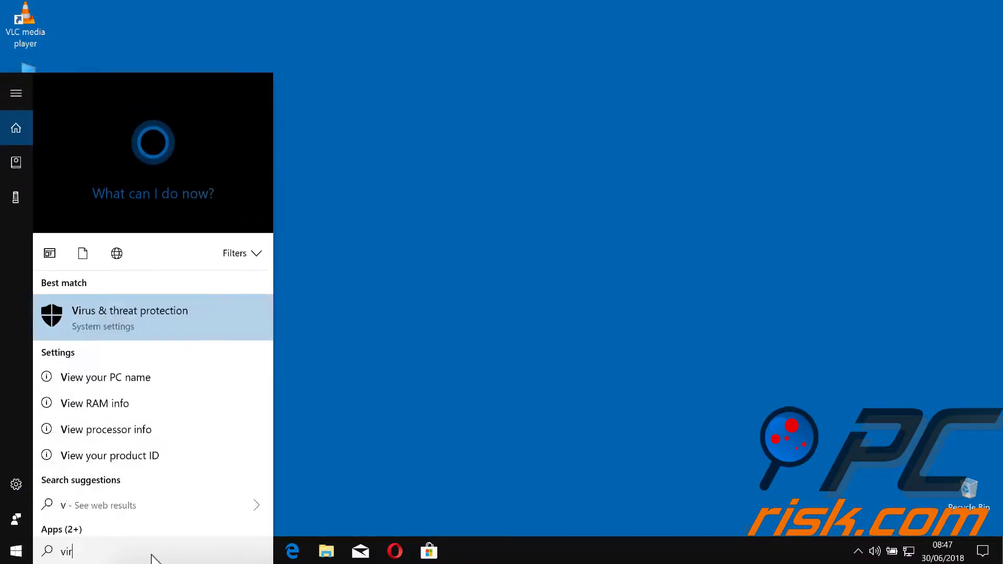
pyautogui.write('us')
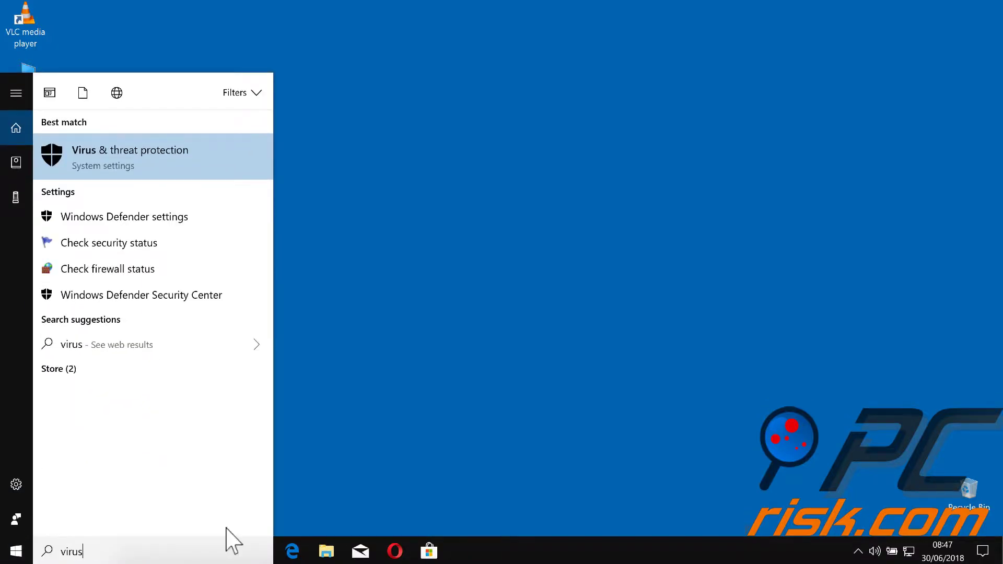
pyautogui.click(127, 163)
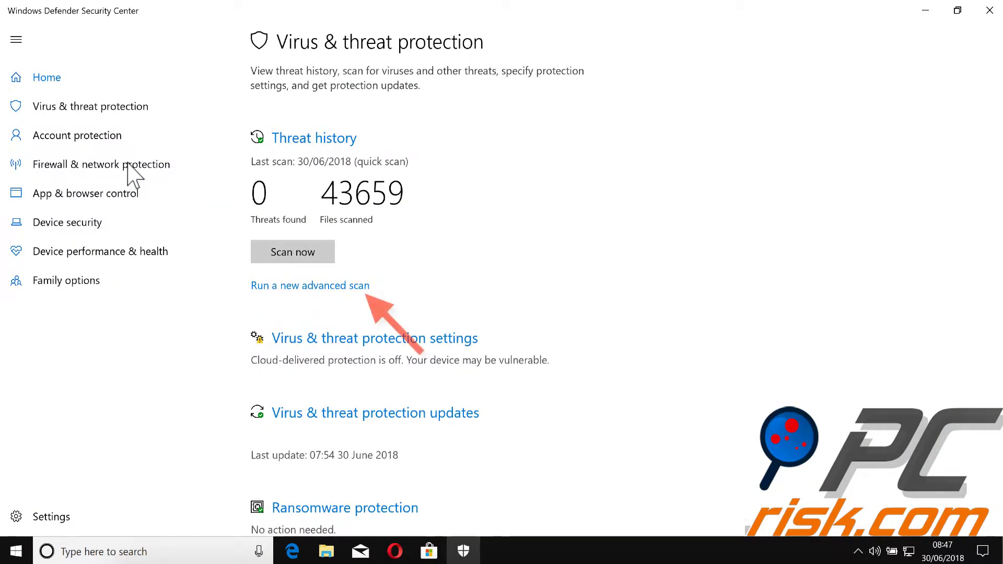
pyautogui.click(335, 286)
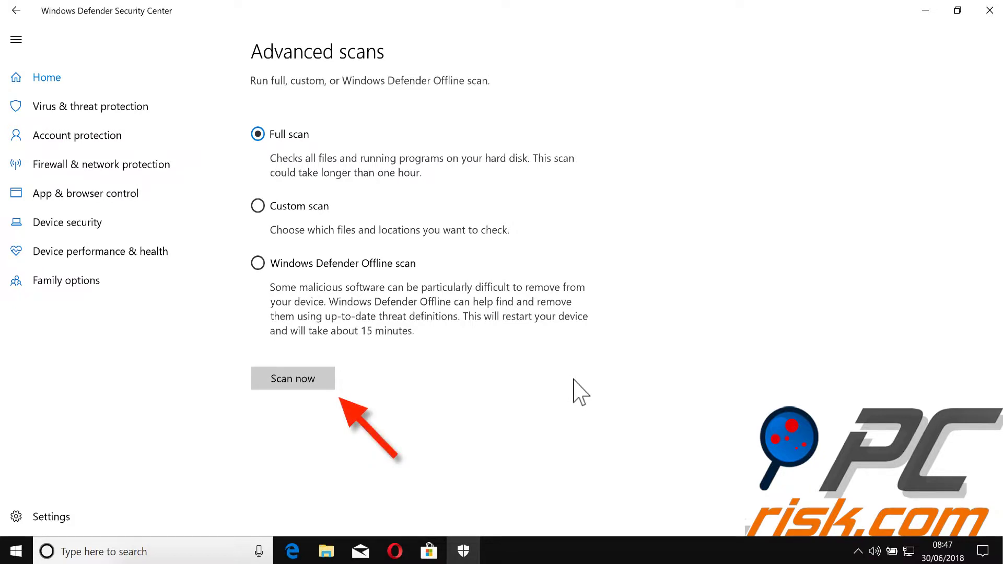
pyautogui.click(990, 10)
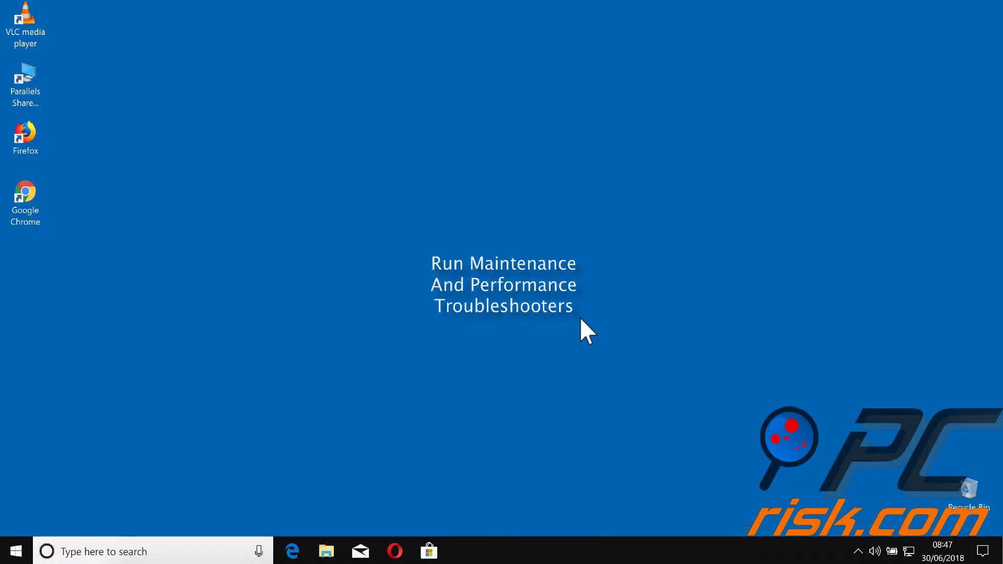
# Step: Launch the Performance troubleshooter from the Run dialog with the command "msdt.exe -id PerformanceDiagnostic"
pyautogui.click(170, 543)
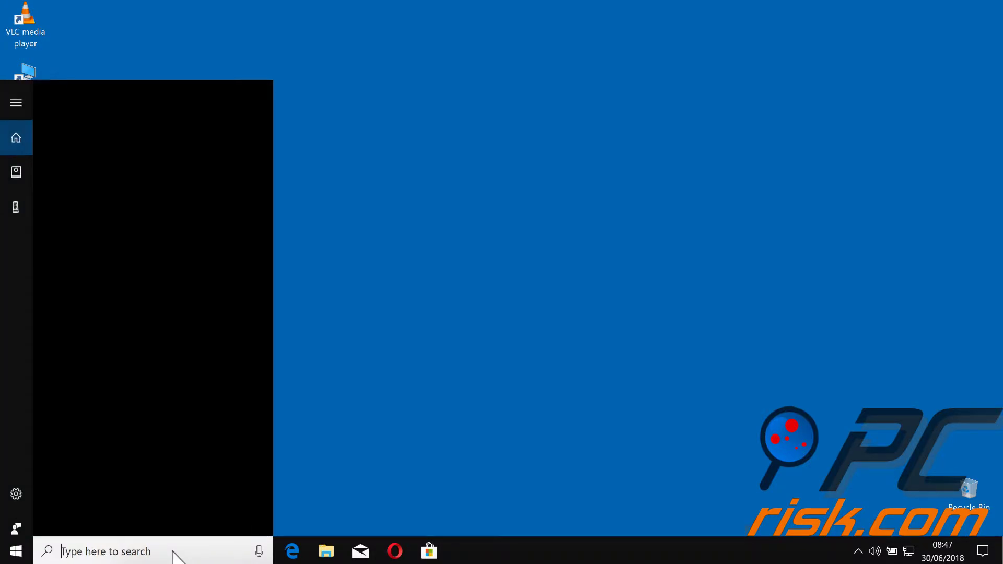
pyautogui.write('run')
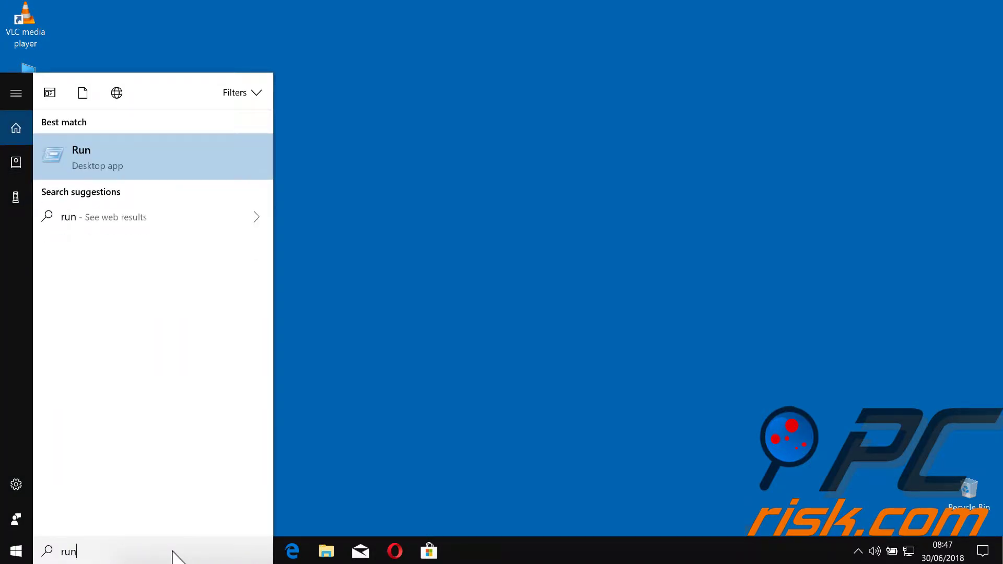
pyautogui.click(144, 154)
pyautogui.write('m')
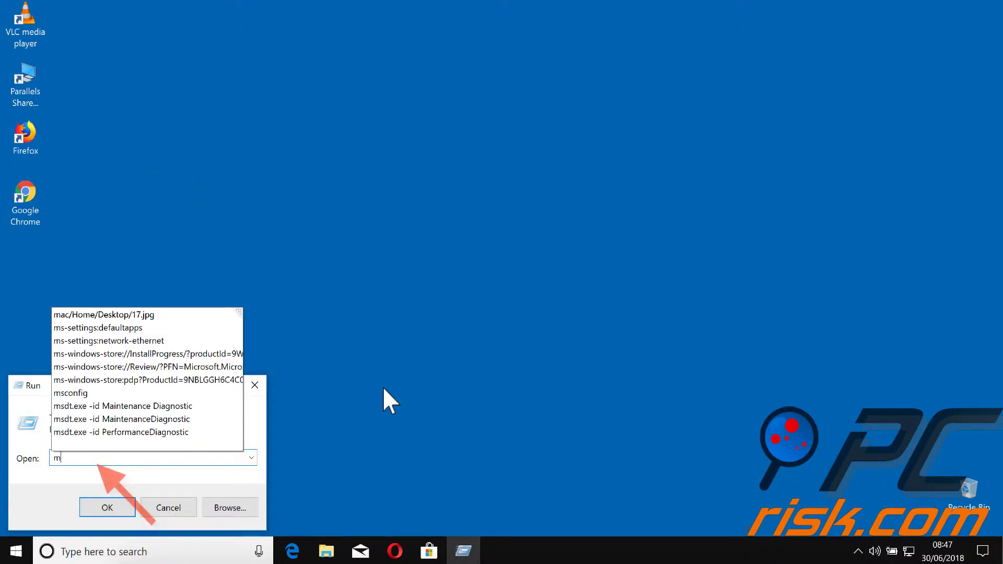
pyautogui.click(125, 432)
pyautogui.click(200, 456)
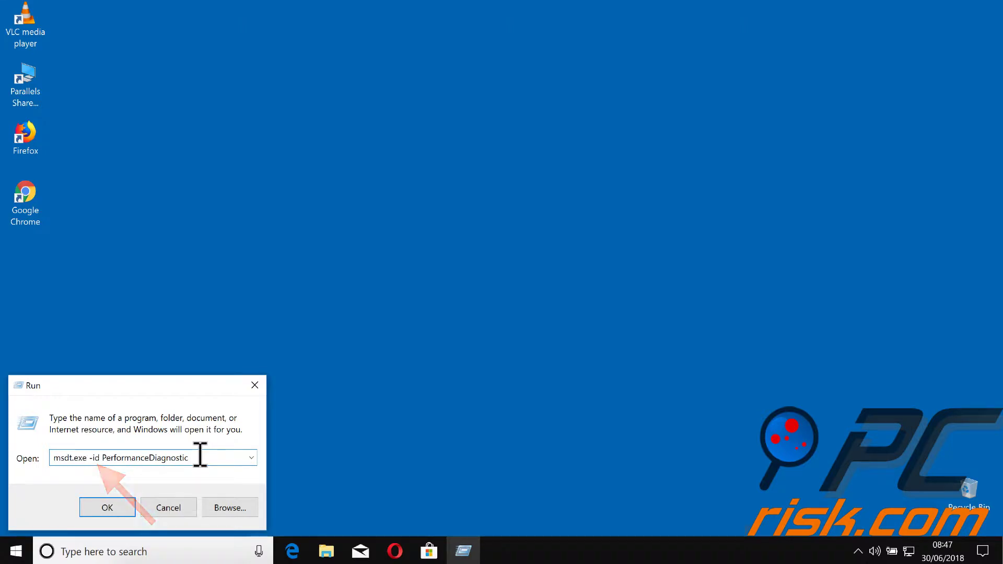
pyautogui.click(107, 507)
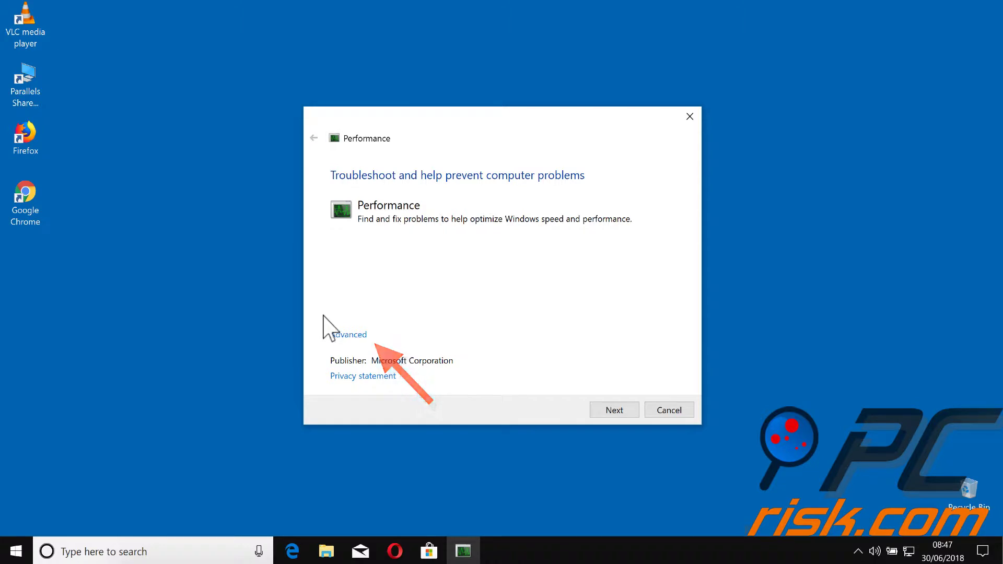
# Step: Relaunch the Performance troubleshooter as administrator, show its advanced options, and close it without starting the troubleshooting
pyautogui.click(346, 335)
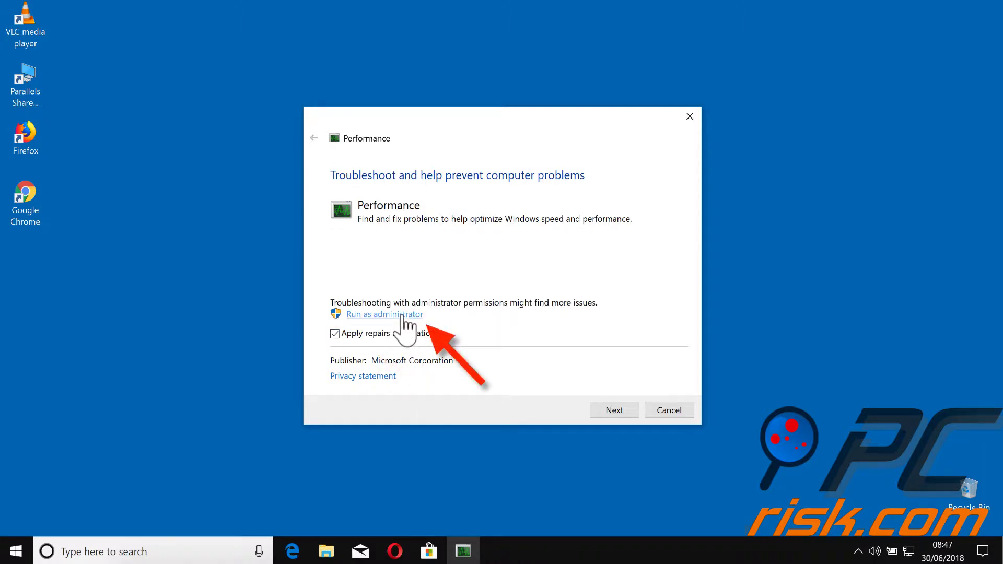
pyautogui.click(404, 315)
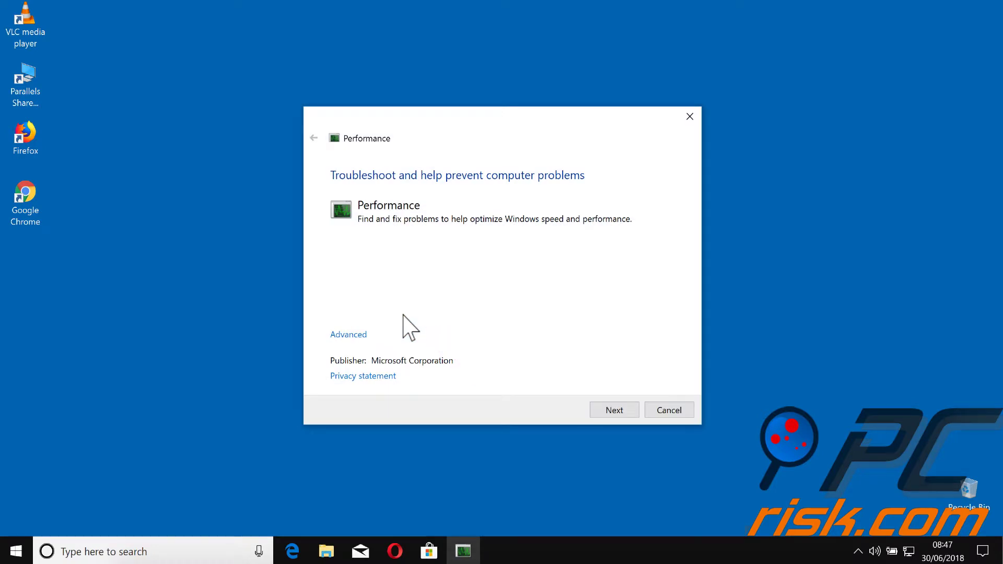
pyautogui.click(347, 335)
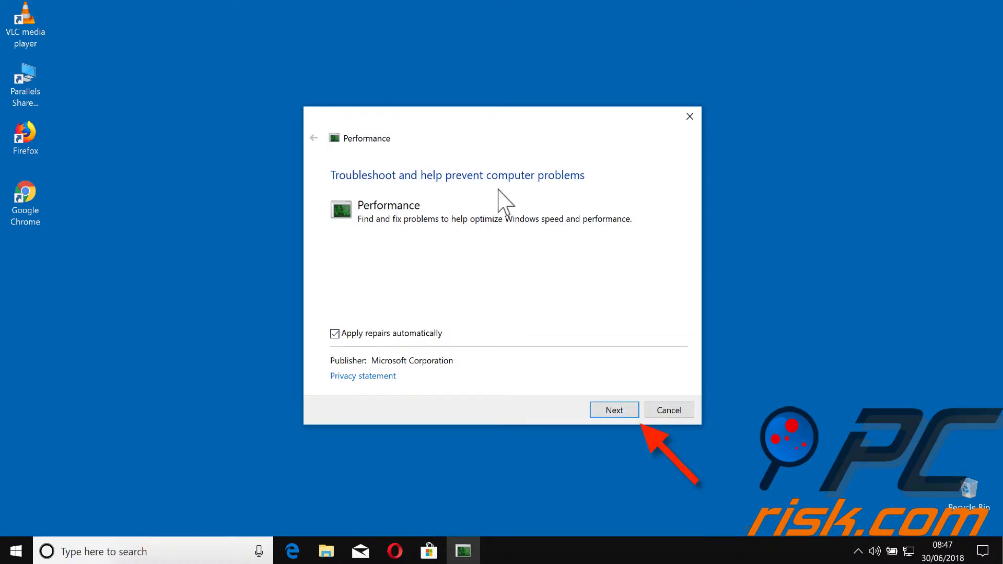
pyautogui.press('Escape')
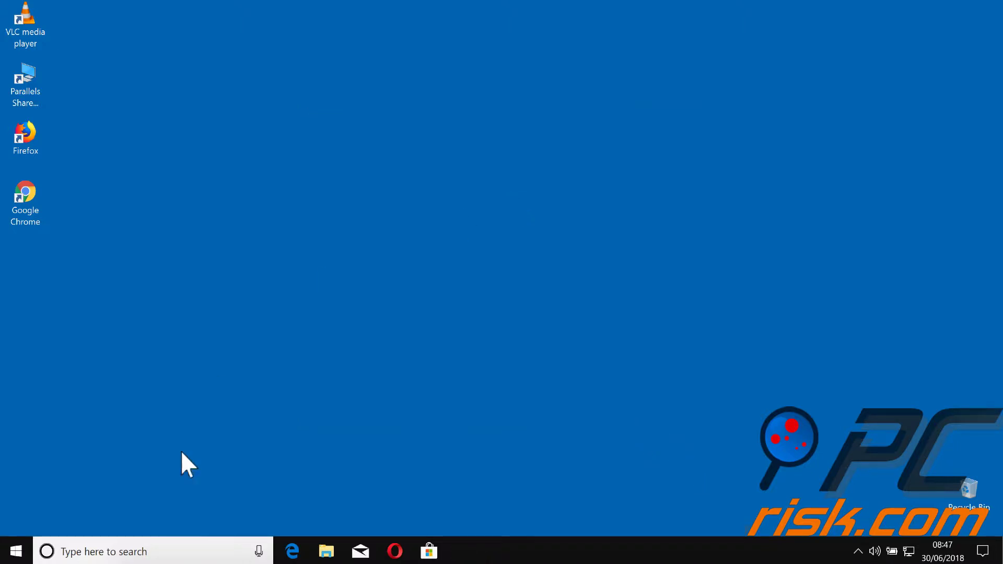
# Step: Launch the System Maintenance troubleshooter from the Run dialog with the command "msdt.exe -id MaintenanceDiagnostic"
pyautogui.click(159, 550)
pyautogui.write('run')
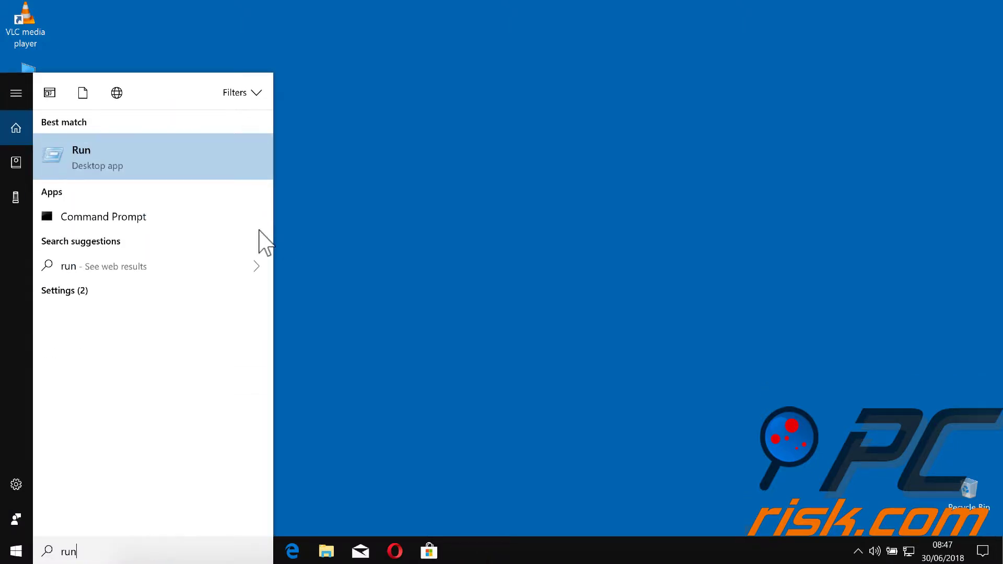
pyautogui.click(163, 159)
pyautogui.click(106, 460)
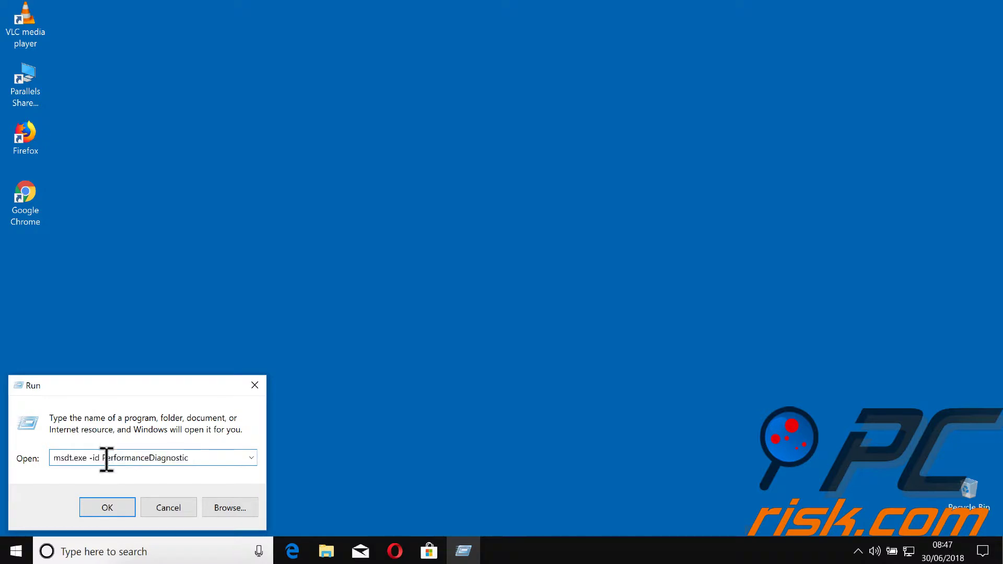
pyautogui.moveTo(103, 458); pyautogui.dragTo(243, 468)
pyautogui.write('M')
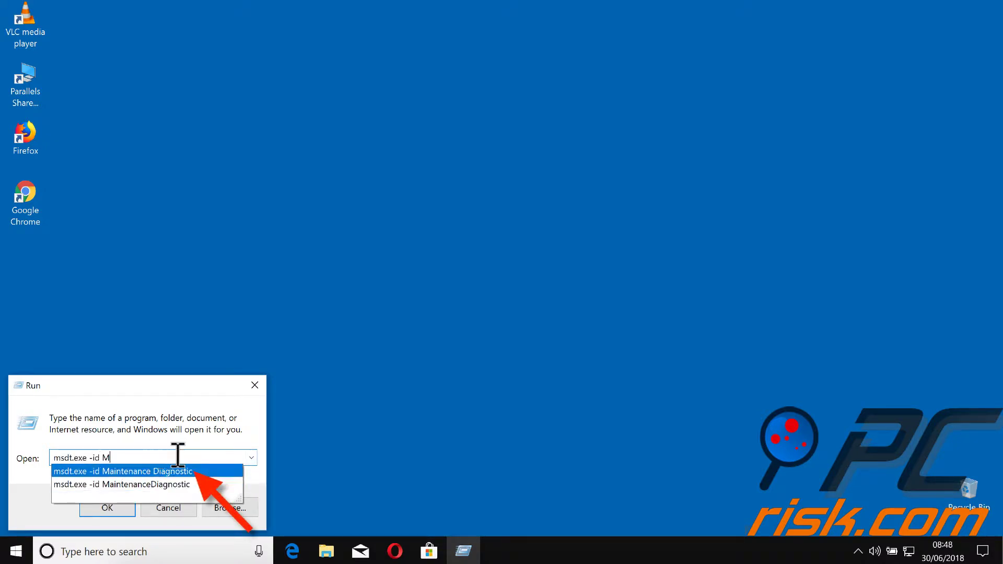
pyautogui.press('Down')
pyautogui.click(208, 459)
pyautogui.moveTo(208, 459); pyautogui.dragTo(230, 453)
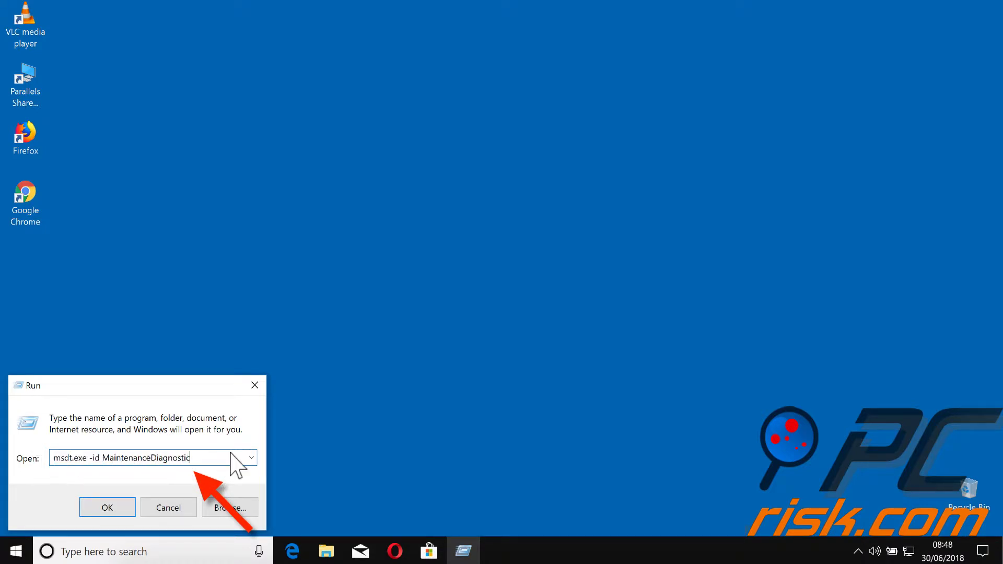
pyautogui.click(106, 507)
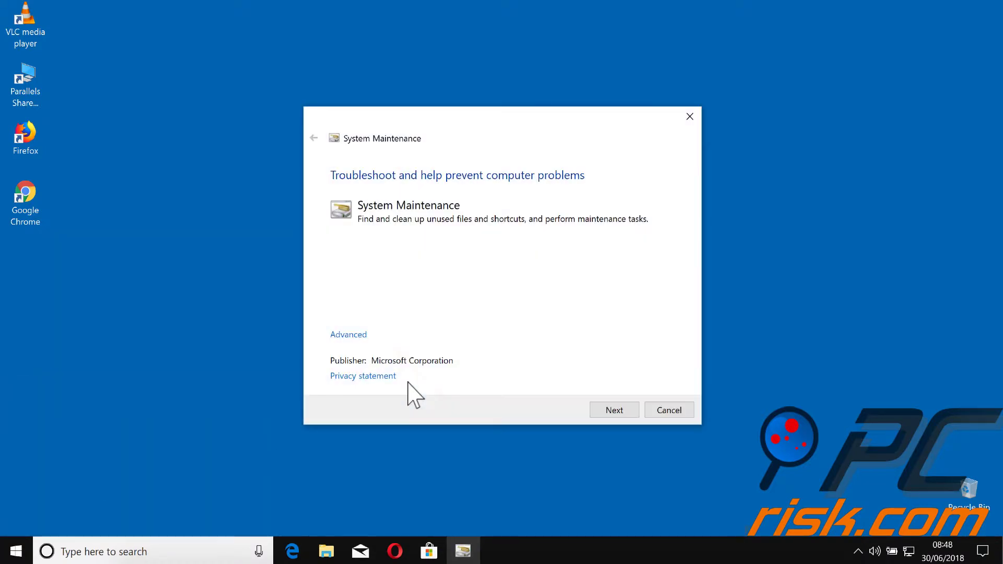
# Step: Relaunch the System Maintenance troubleshooter as administrator and show its advanced option for applying repairs automatically
pyautogui.click(344, 332)
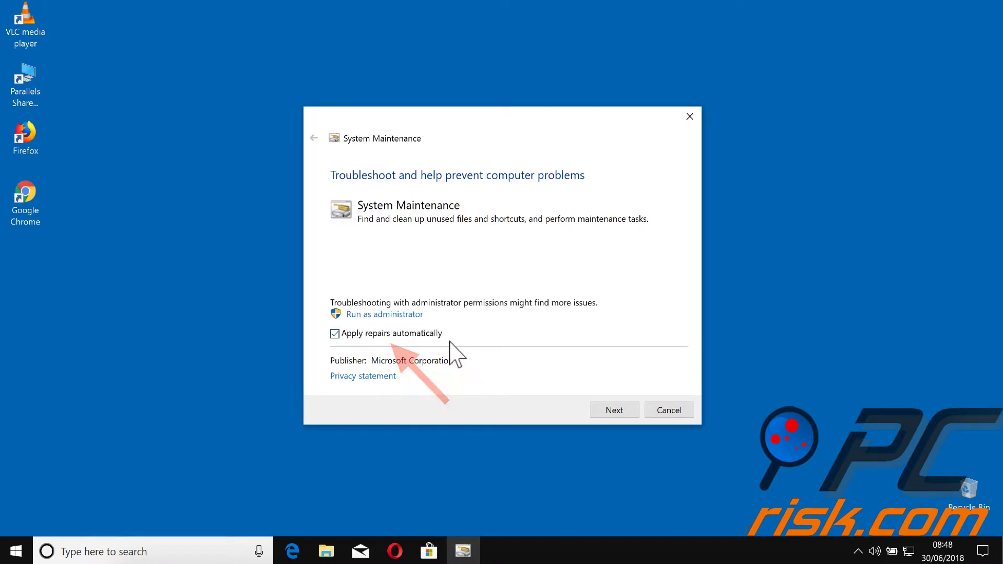
pyautogui.click(412, 314)
pyautogui.click(351, 333)
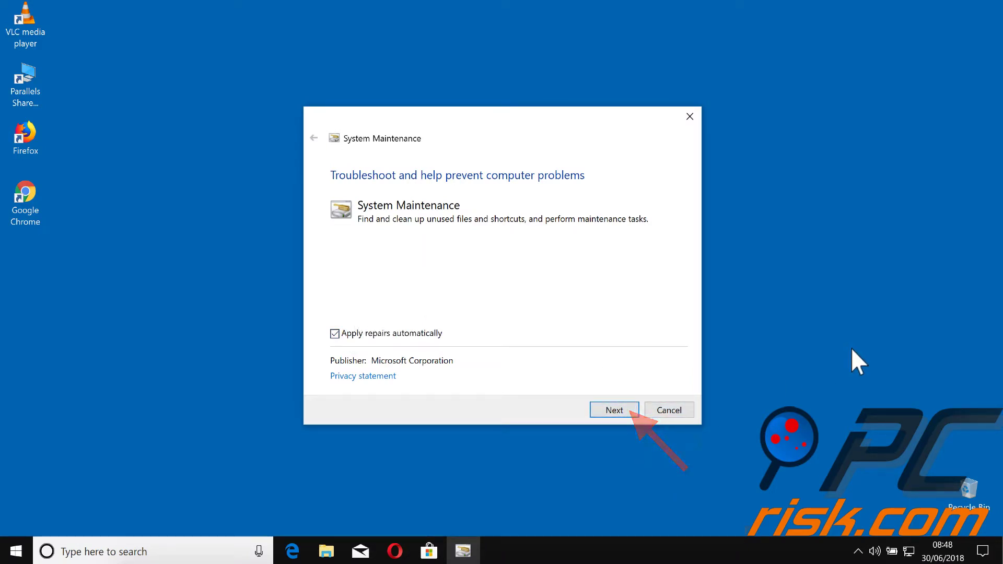
# Step: Close the System Maintenance troubleshooter and open Command Prompt as administrator, allowing it to make changes
pyautogui.click(694, 118)
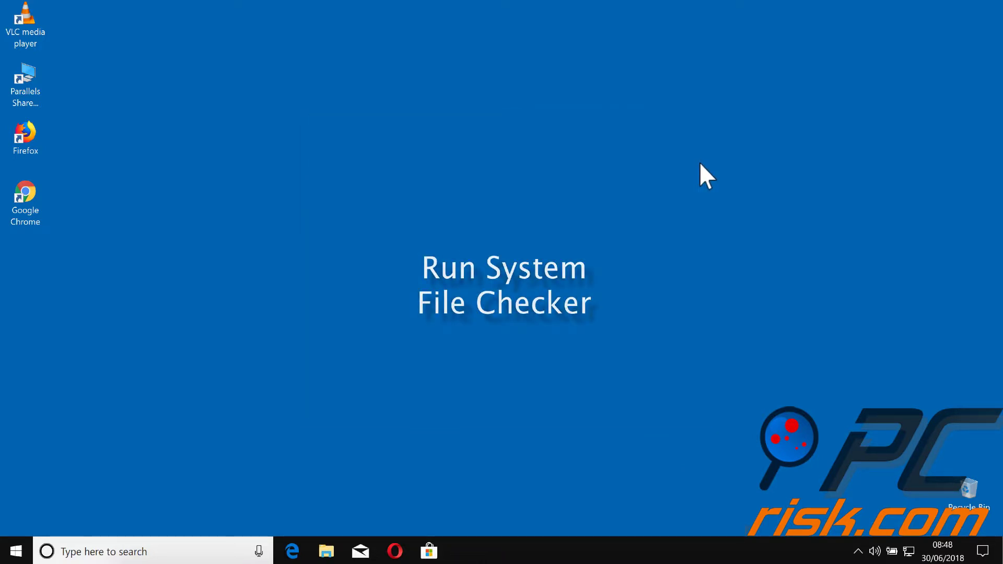
pyautogui.click(179, 546)
pyautogui.write('command pro')
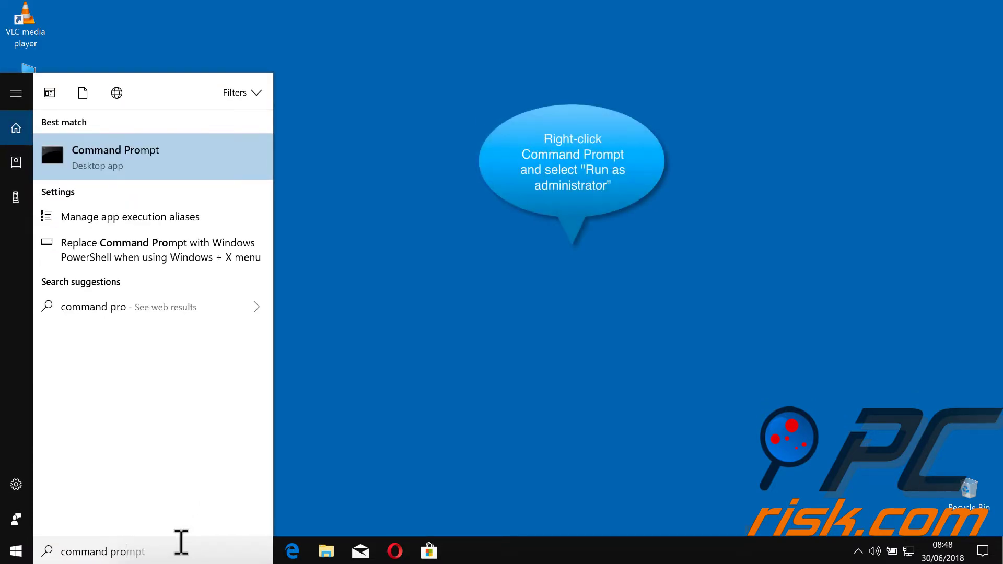
pyautogui.write(' pt')
pyautogui.press('BackSpace')
pyautogui.press('BackSpace')
pyautogui.write('mpt')
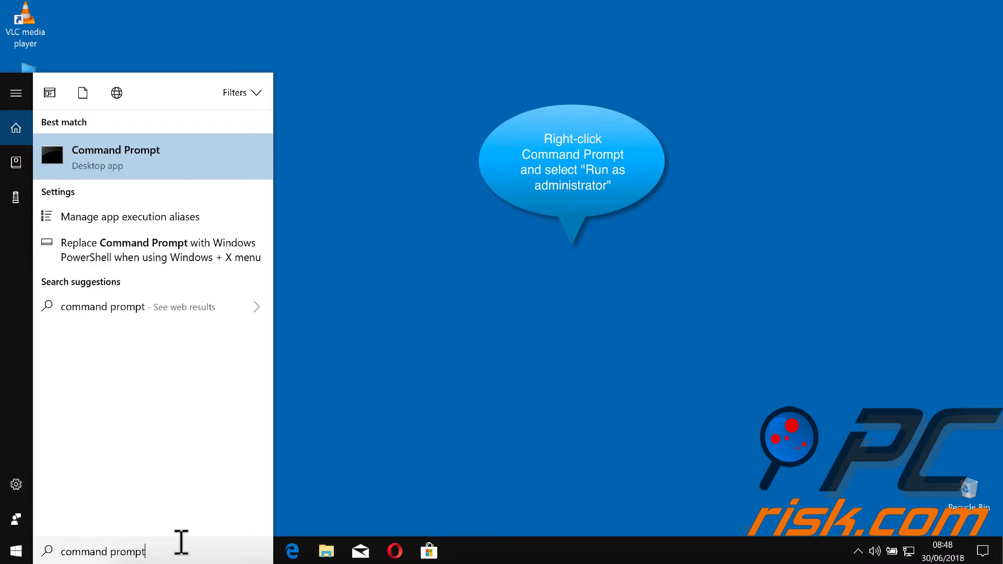
pyautogui.rightClick(207, 167)
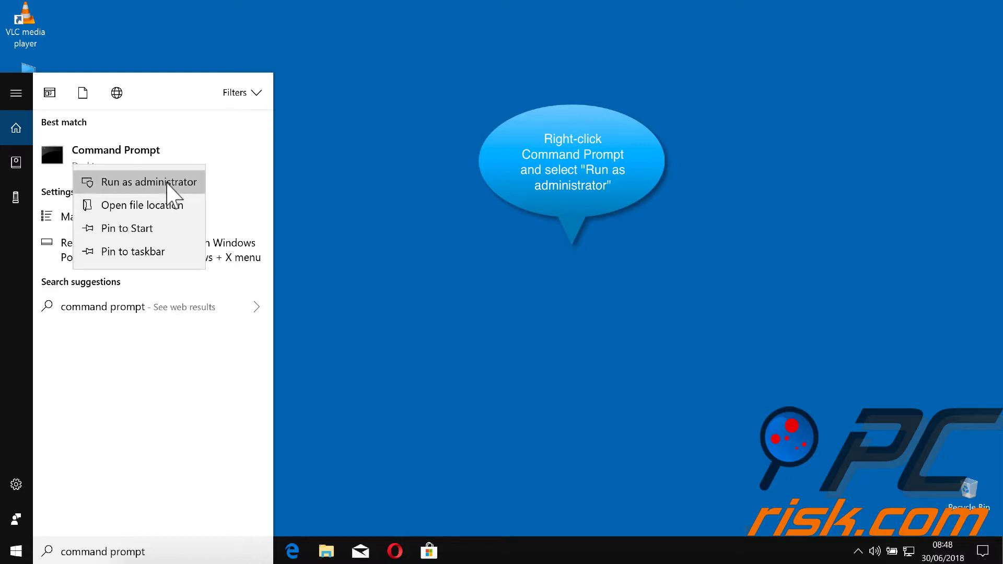
pyautogui.click(172, 187)
pyautogui.click(428, 371)
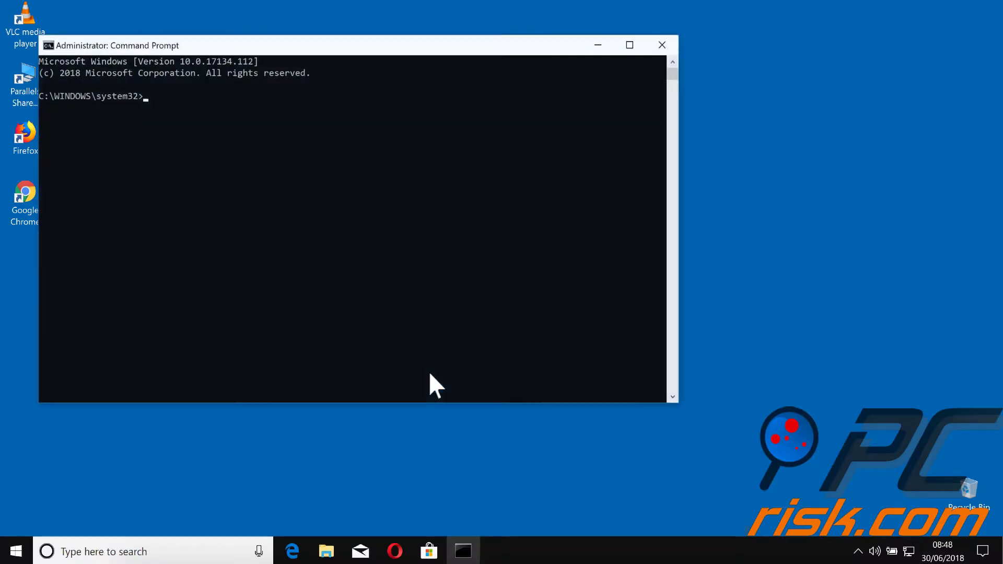
# Step: Enter the System File Checker command "sfc /scannow" at the prompt and close Command Prompt without running it
pyautogui.write('sfc /scannow')
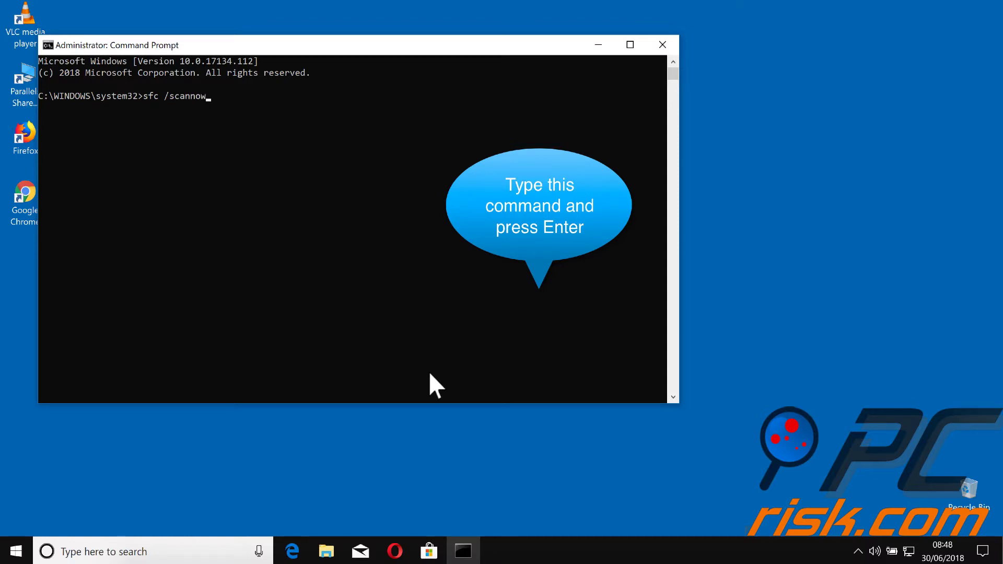
pyautogui.click(664, 47)
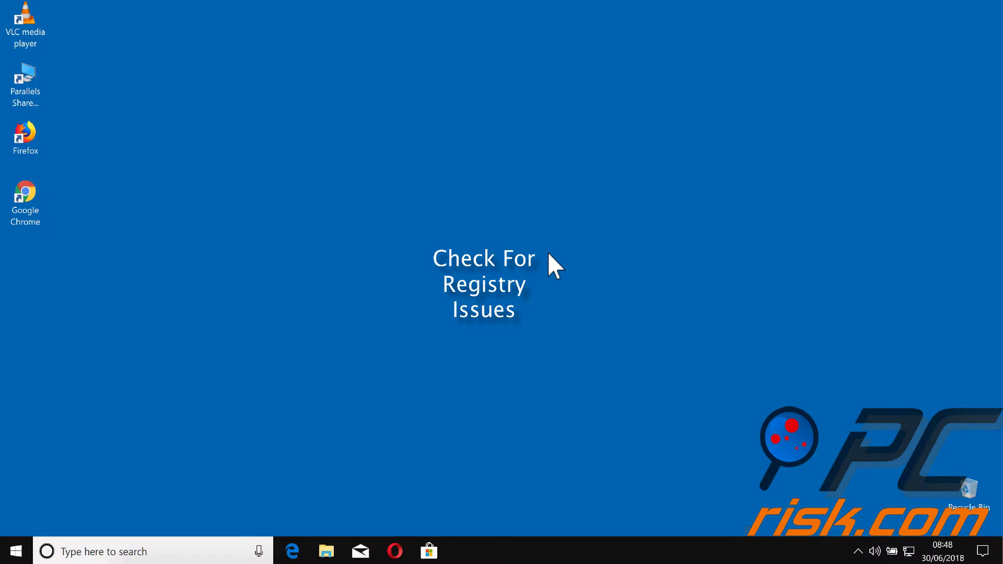
# Step: Launch CCleaner and decline downloading its new version
pyautogui.click(150, 551)
pyautogui.write('cc')
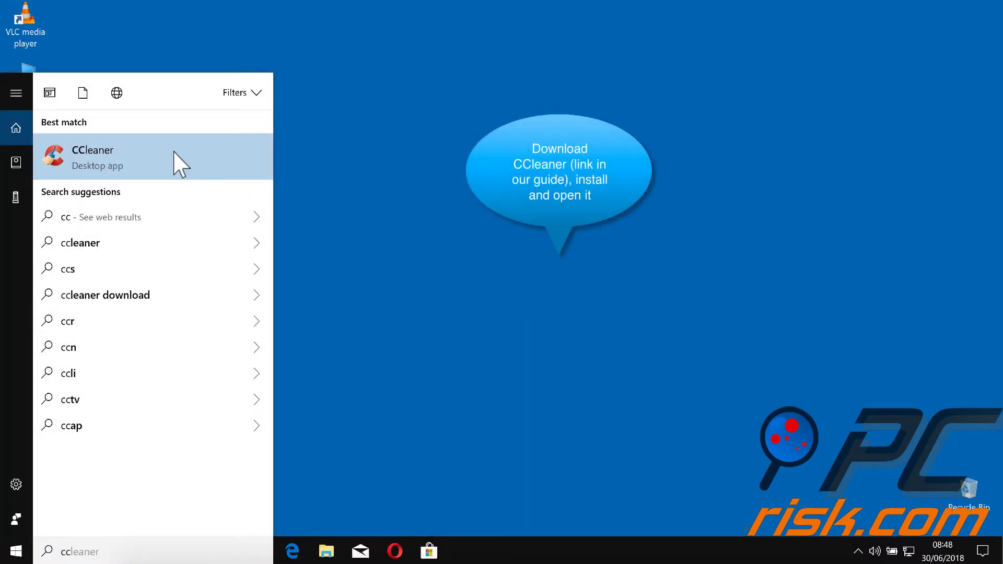
pyautogui.click(174, 152)
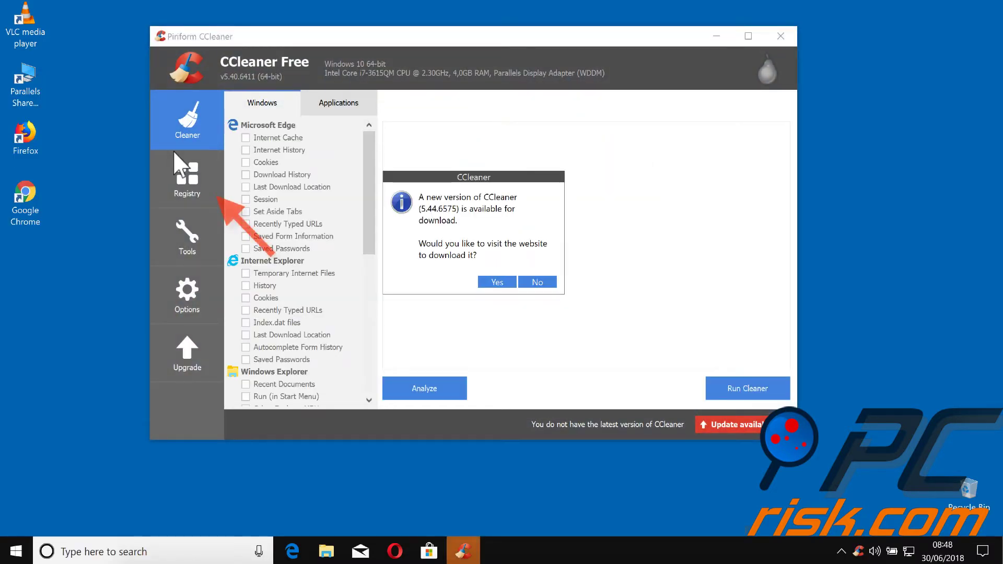
pyautogui.click(537, 282)
# Step: Scan the registry for issues with all Registry Cleaner categories checked, and close CCleaner without fixing anything
pyautogui.click(167, 175)
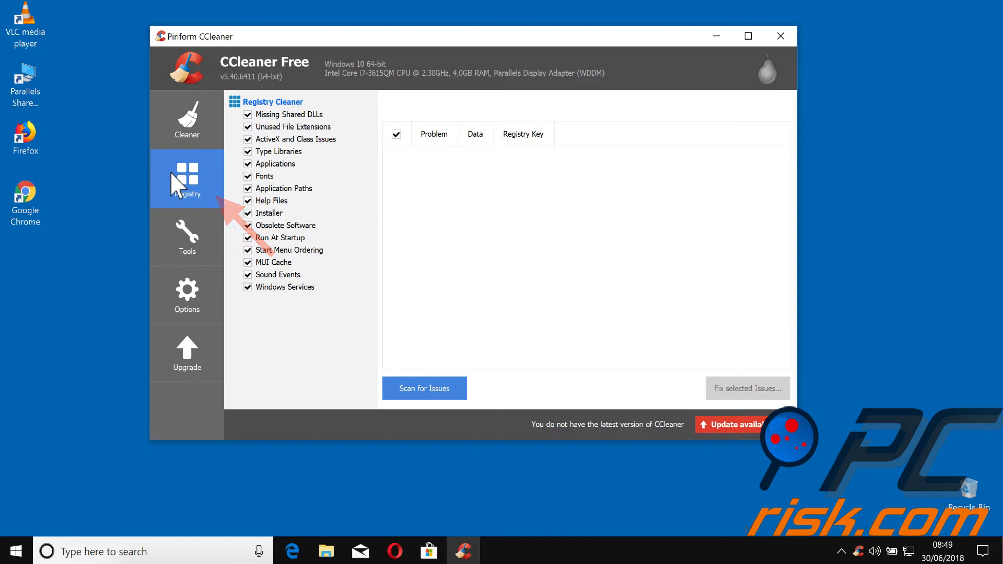
pyautogui.click(441, 390)
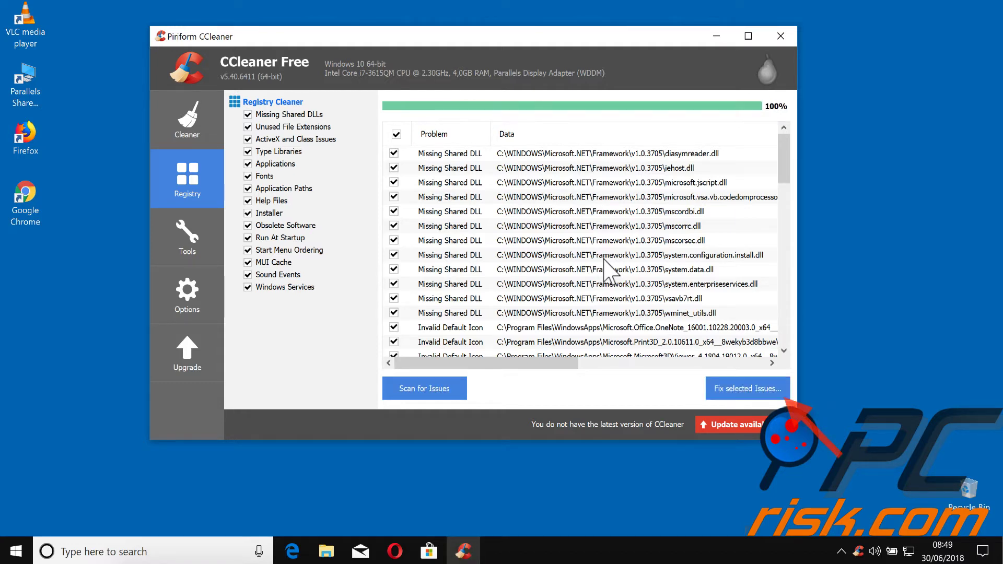
pyautogui.click(782, 36)
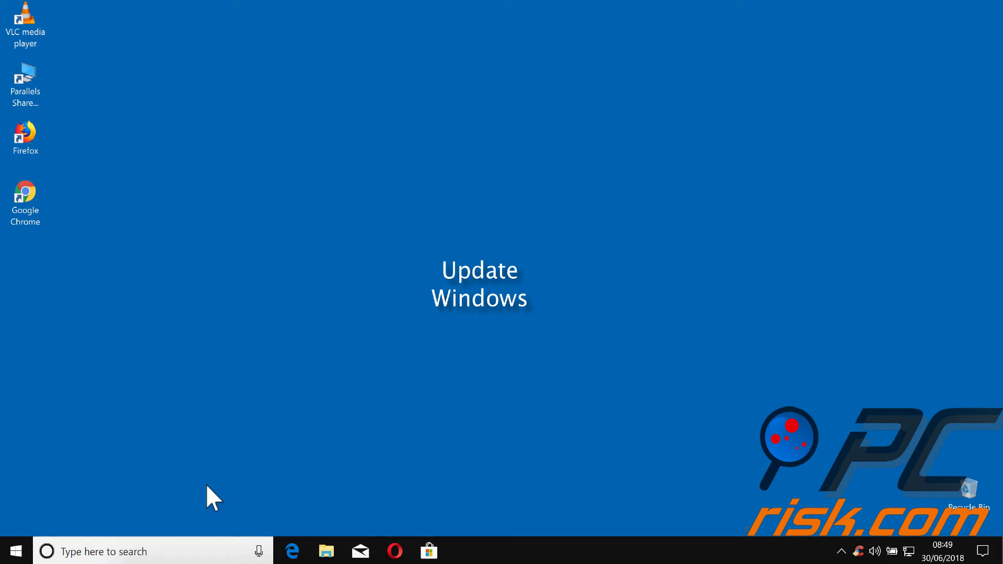
# Step: Search Windows for "check for updates", view the Windows Update settings page, and close Settings
pyautogui.click(131, 551)
pyautogui.write('k for yodate')
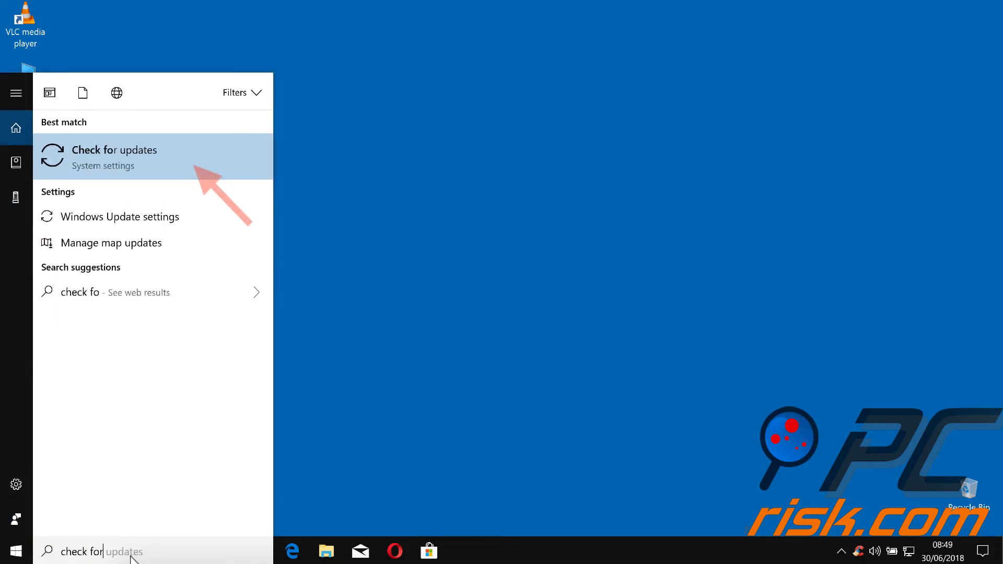
pyautogui.press('BackSpace')
pyautogui.press('BackSpace')
pyautogui.press('BackSpace')
pyautogui.press('BackSpace')
pyautogui.press('BackSpace')
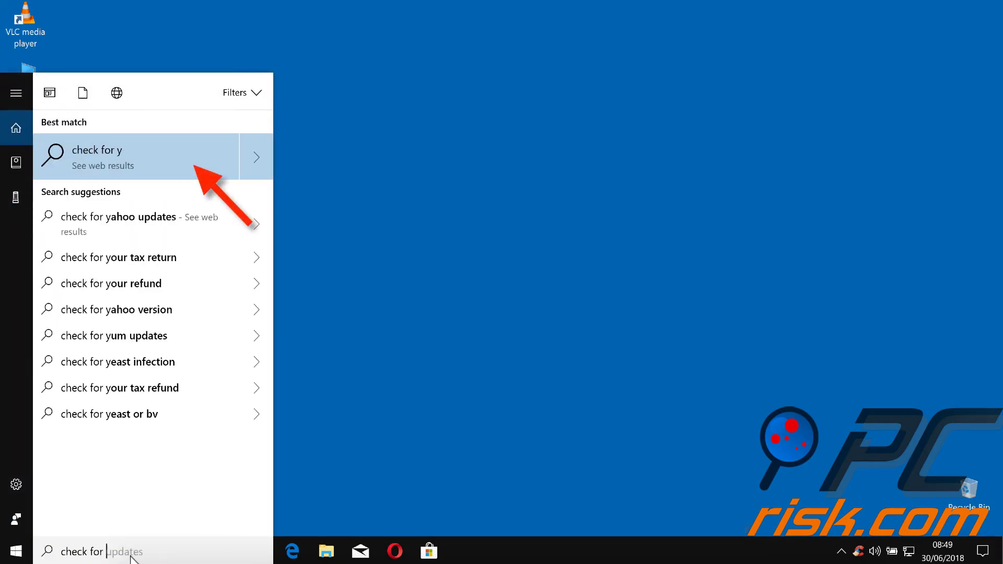
pyautogui.write('updates')
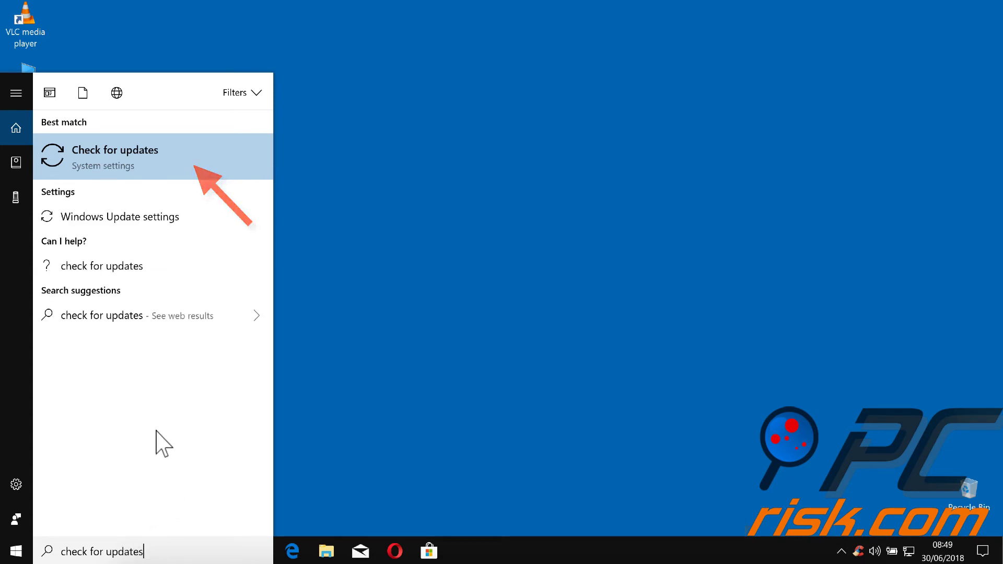
pyautogui.click(212, 164)
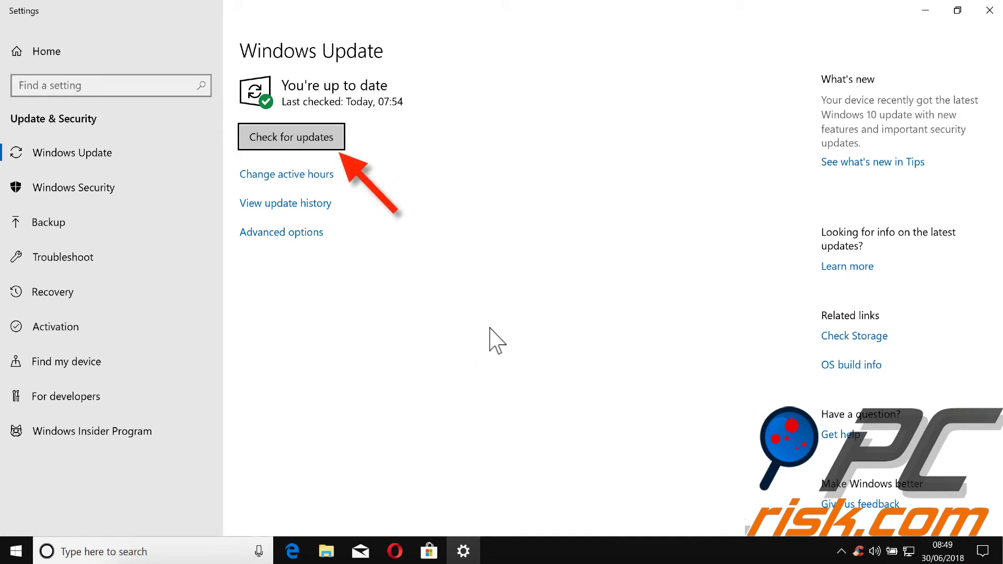
pyautogui.click(989, 10)
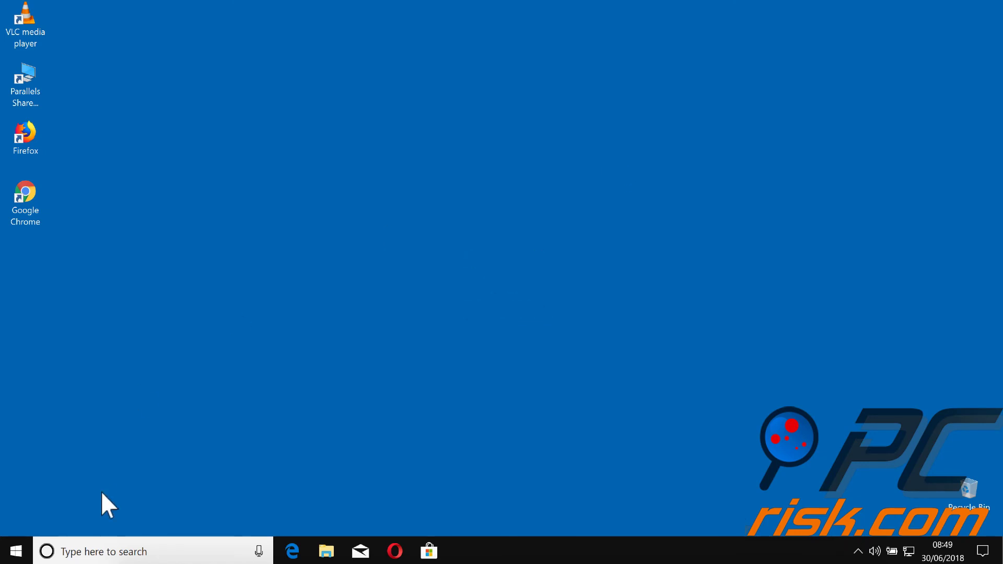
# Step: Open Programs and Features from the Run dialog with the command "appwiz.cpl"
pyautogui.click(175, 545)
pyautogui.write('run')
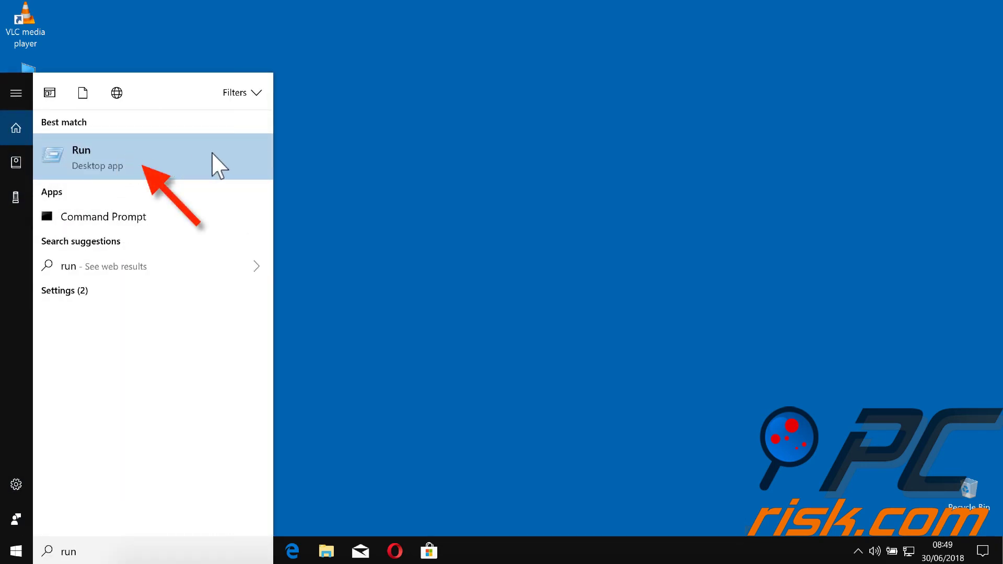
pyautogui.click(213, 159)
pyautogui.write('a')
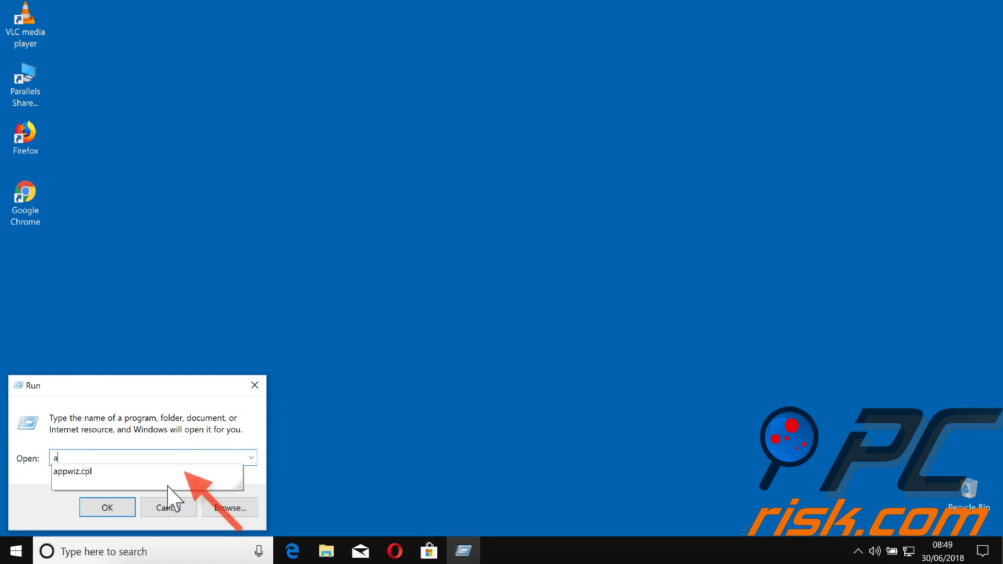
pyautogui.click(102, 473)
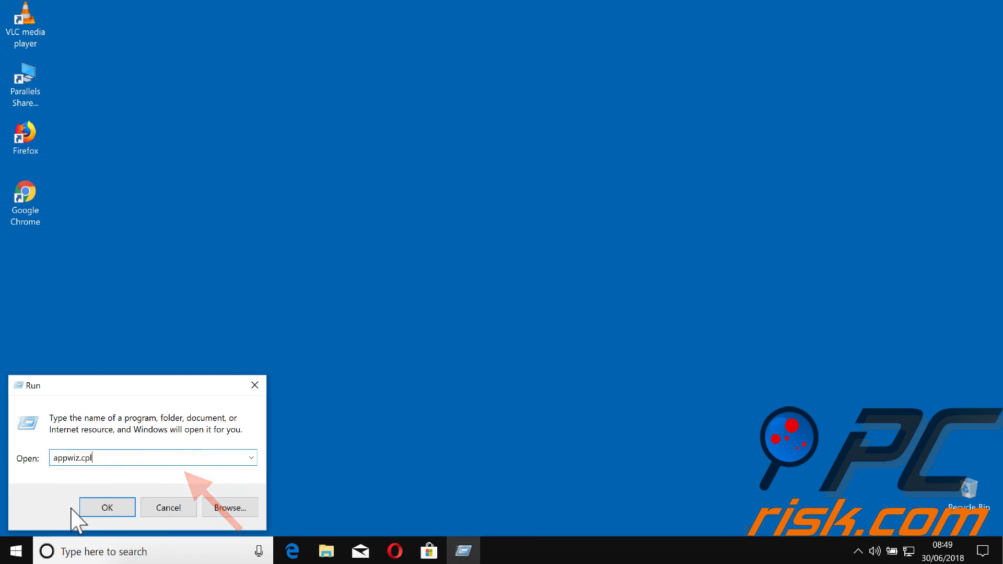
pyautogui.click(106, 506)
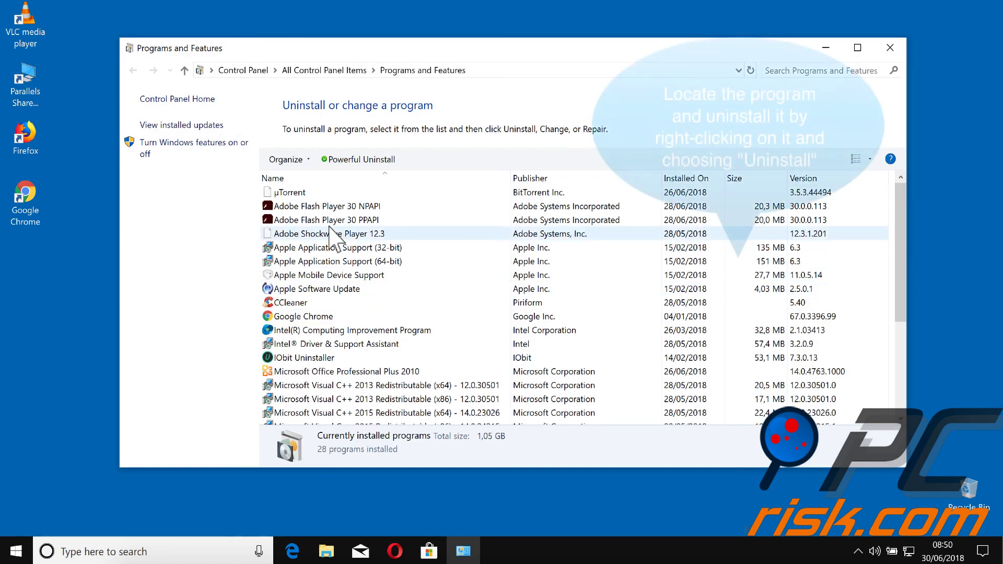
# Step: Show the Uninstall option for Adobe Flash Player 30 NPAPI and close Programs and Features without uninstalling it
pyautogui.click(327, 207)
pyautogui.rightClick(328, 209)
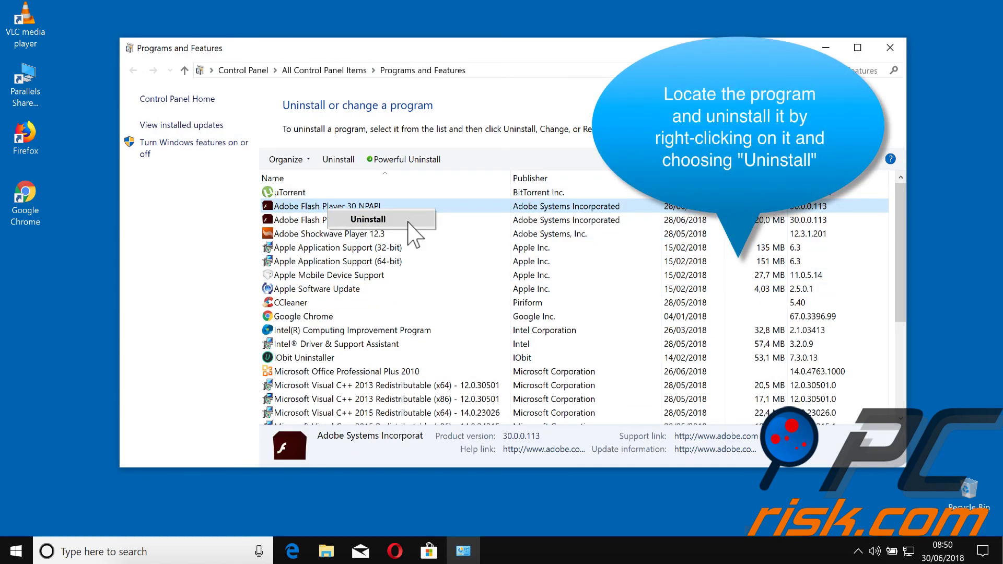
pyautogui.click(895, 52)
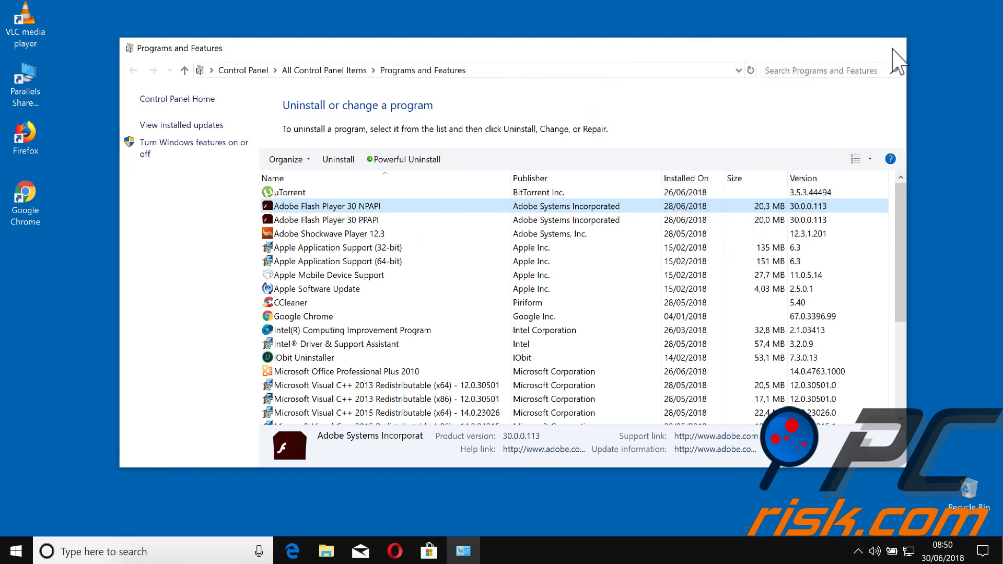
pyautogui.click(893, 50)
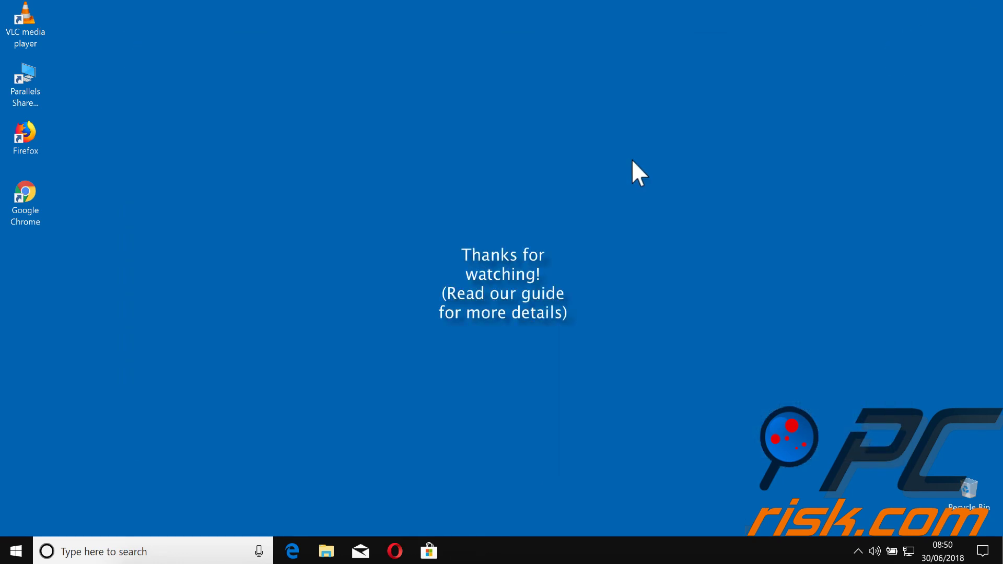